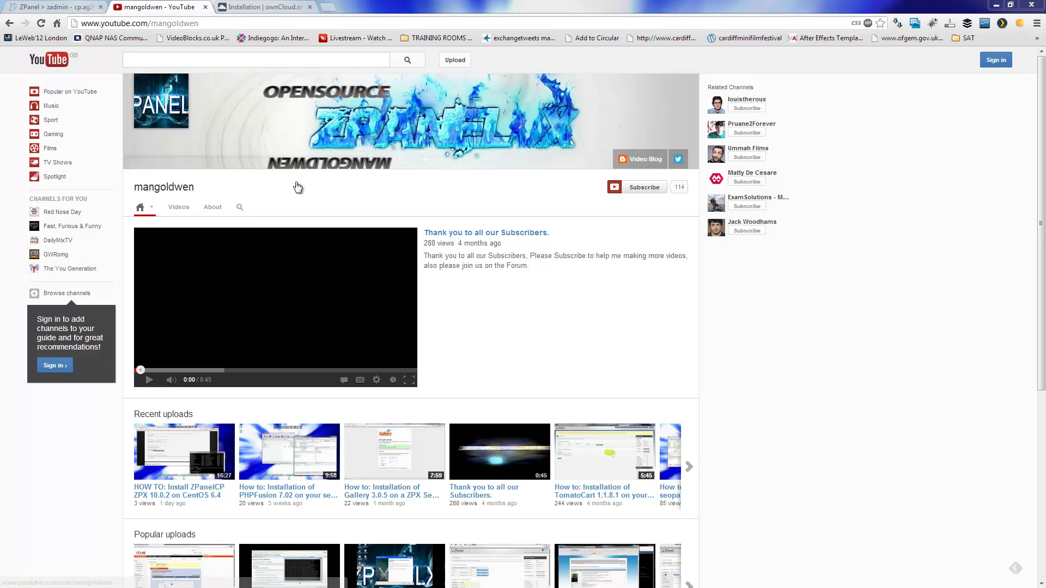
Switch to the 'Installation | ownCloud.org' tab to show the ownCloud Server 5 install page.
click(278, 8)
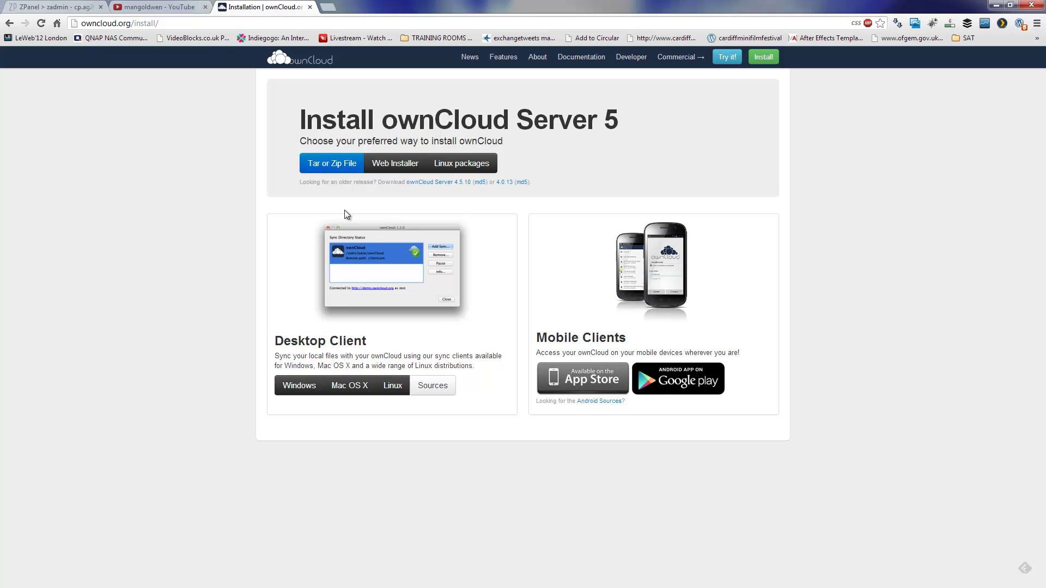
Download setup-owncloud.php from the Web Installer link to the Desktop, overwriting the existing file.
click(398, 166)
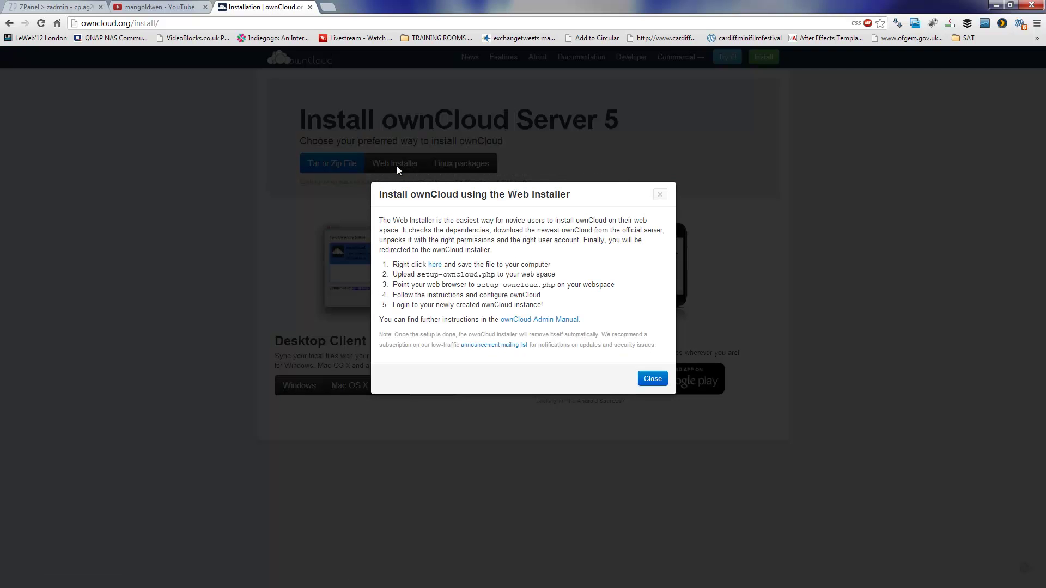
right_click(436, 263)
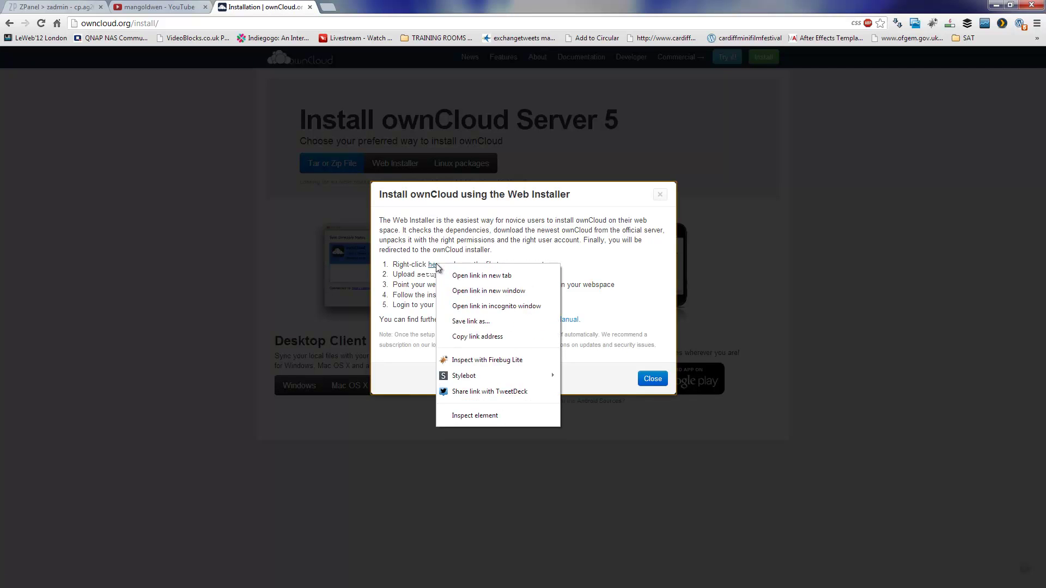
click(498, 322)
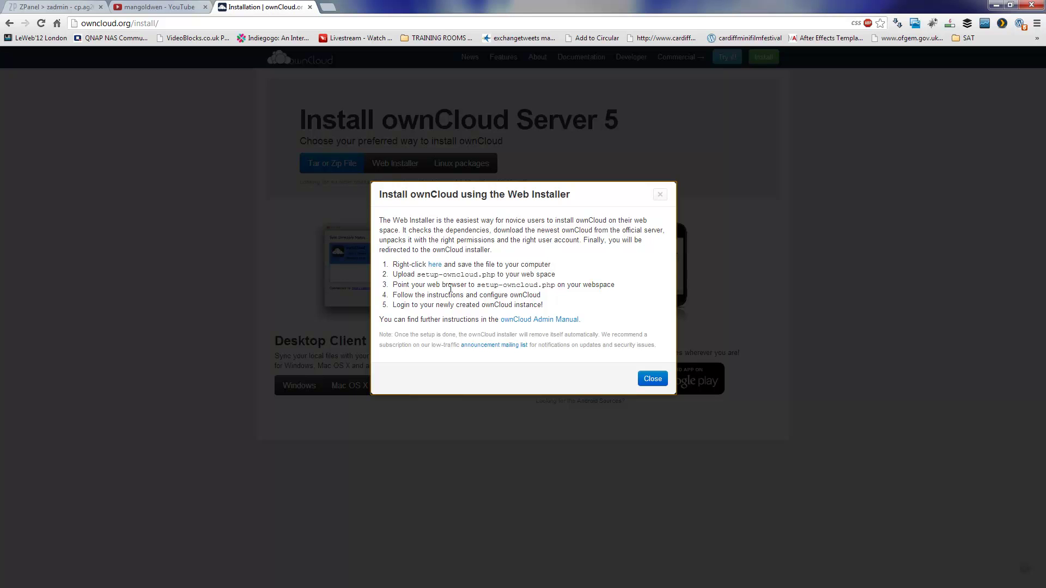
alt+click(437, 272)
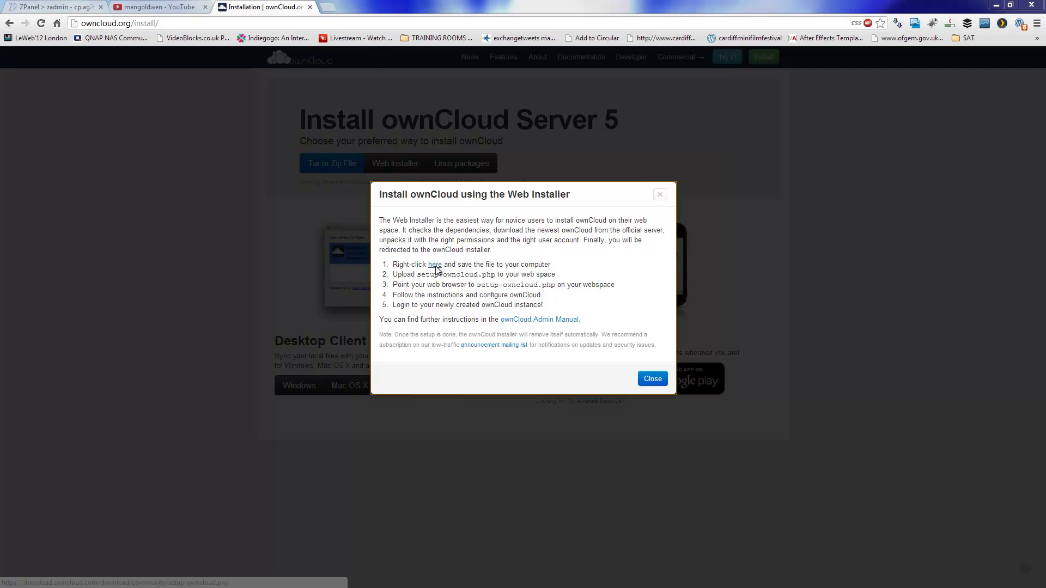
drag(210, 22, 689, 281)
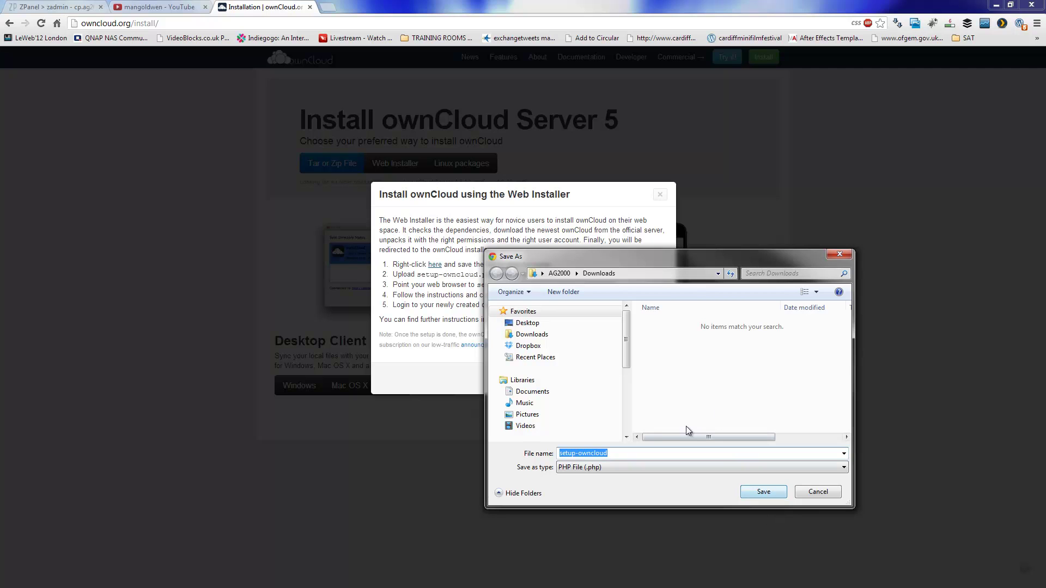
click(561, 322)
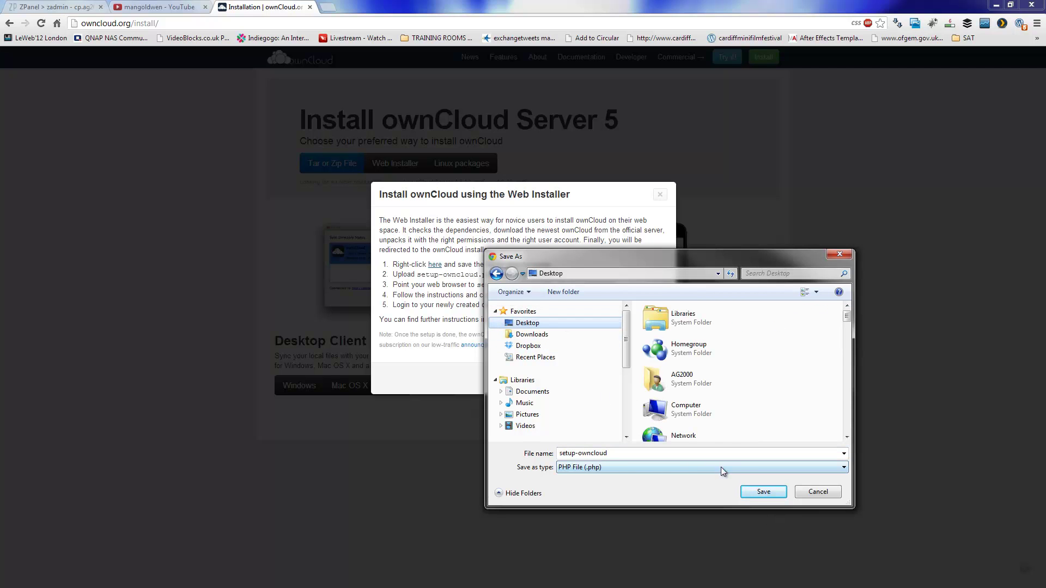
click(767, 491)
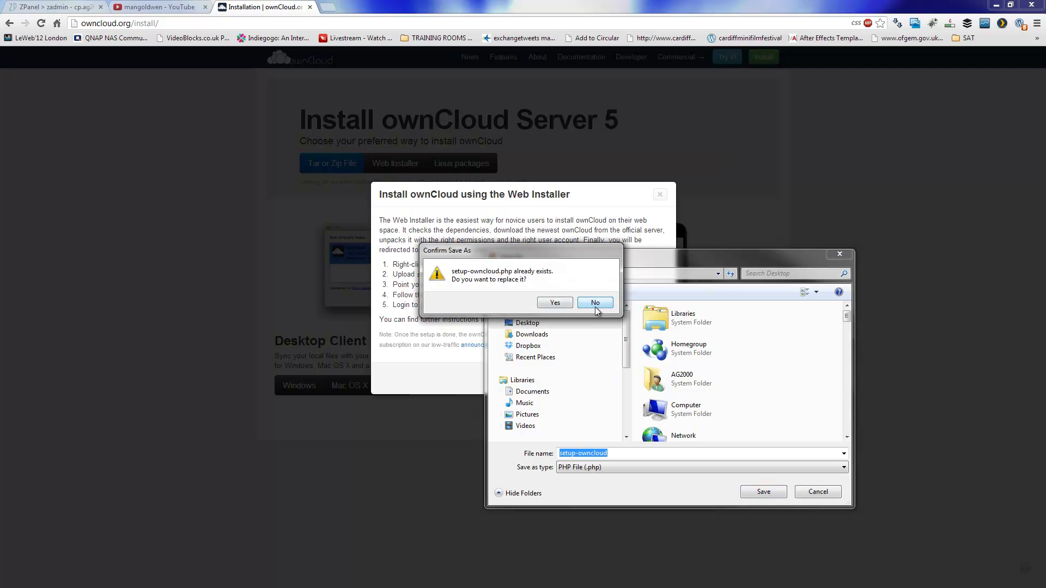
click(550, 305)
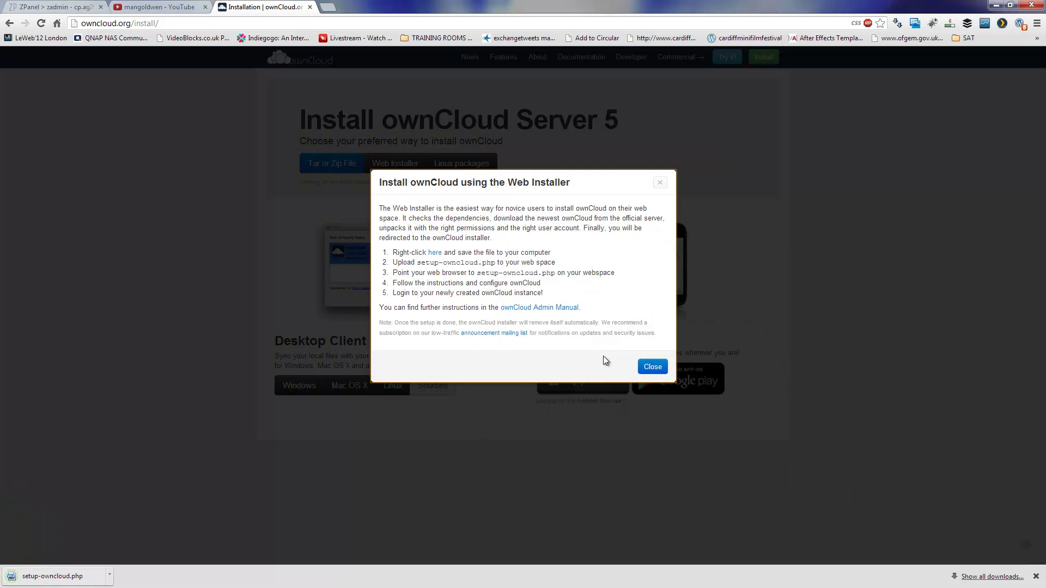
click(646, 375)
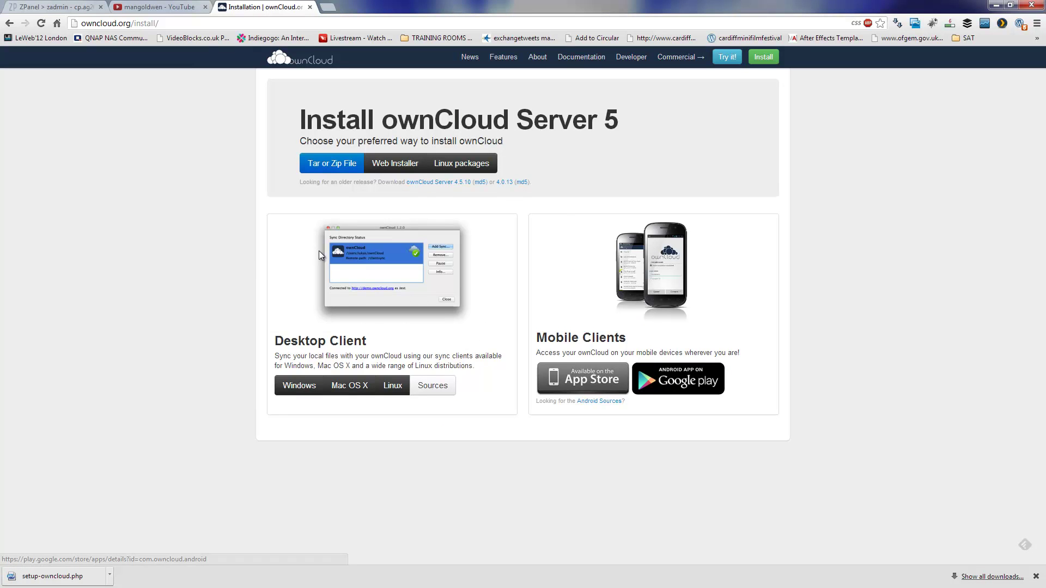
On ZPanel's MySQL Database page, create a database named 'owncloud' (zadmin_owncloud).
click(62, 8)
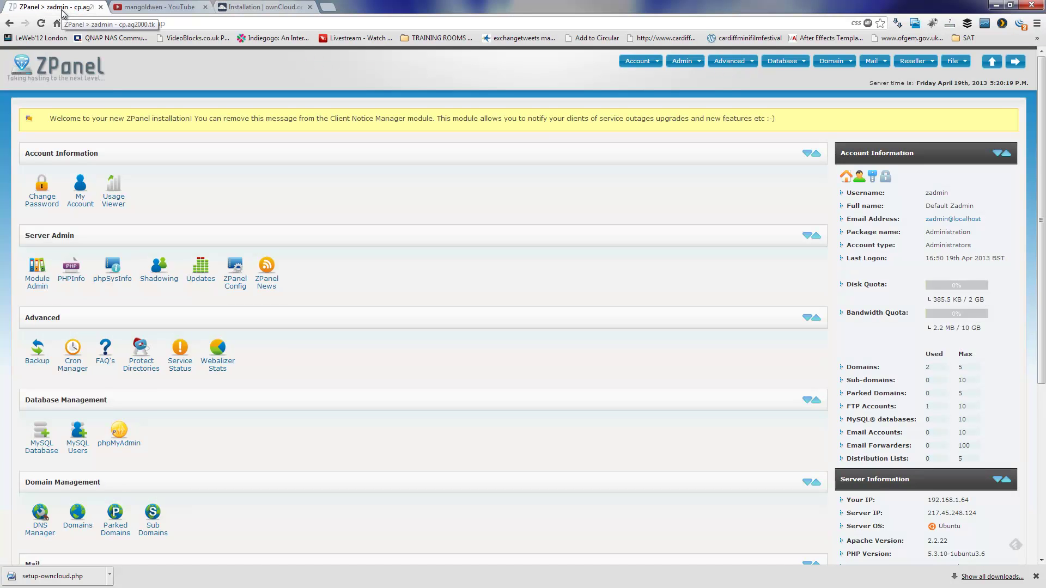
click(41, 446)
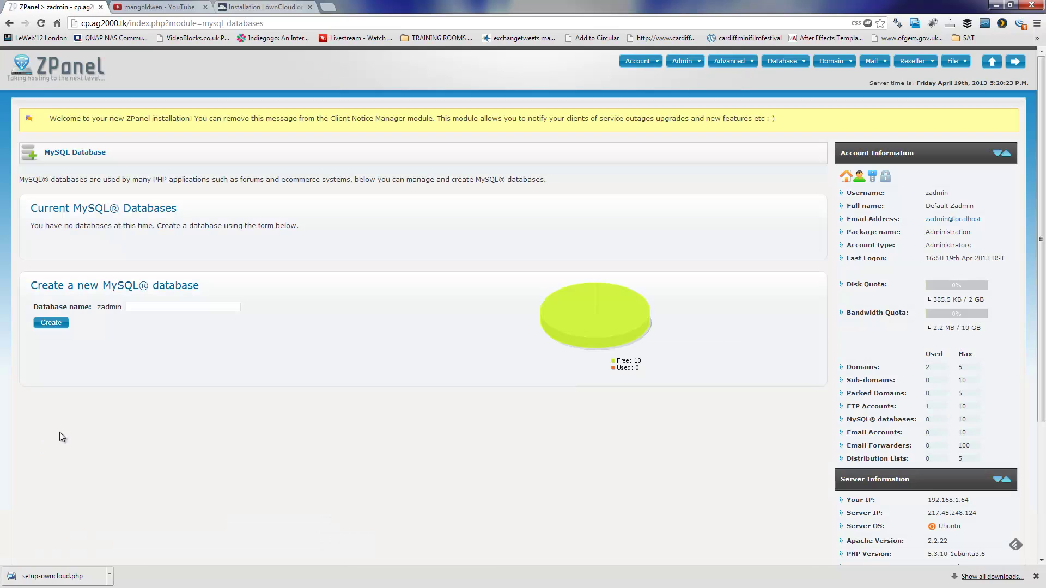
click(162, 307)
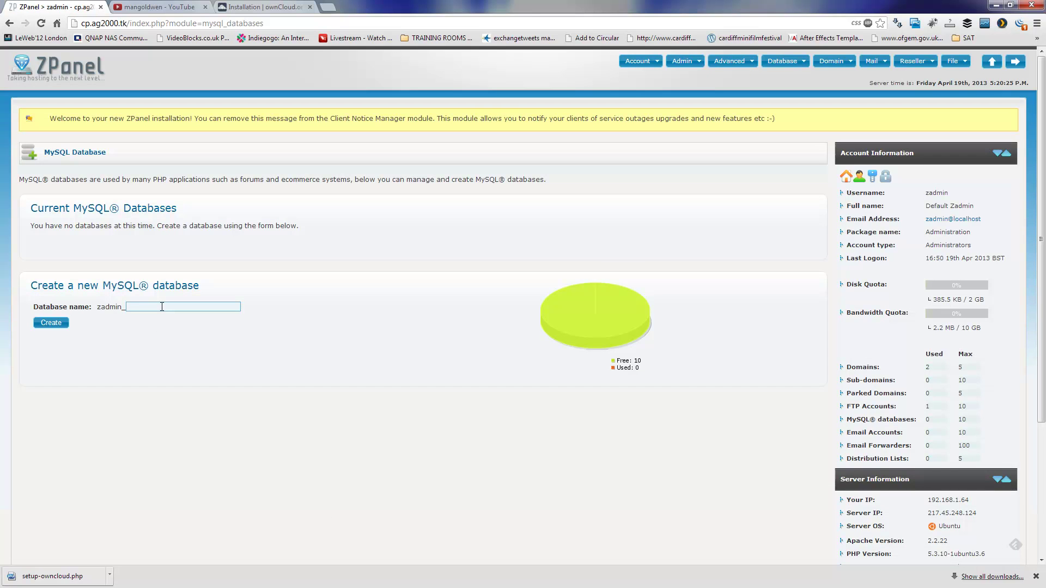
text(ow)
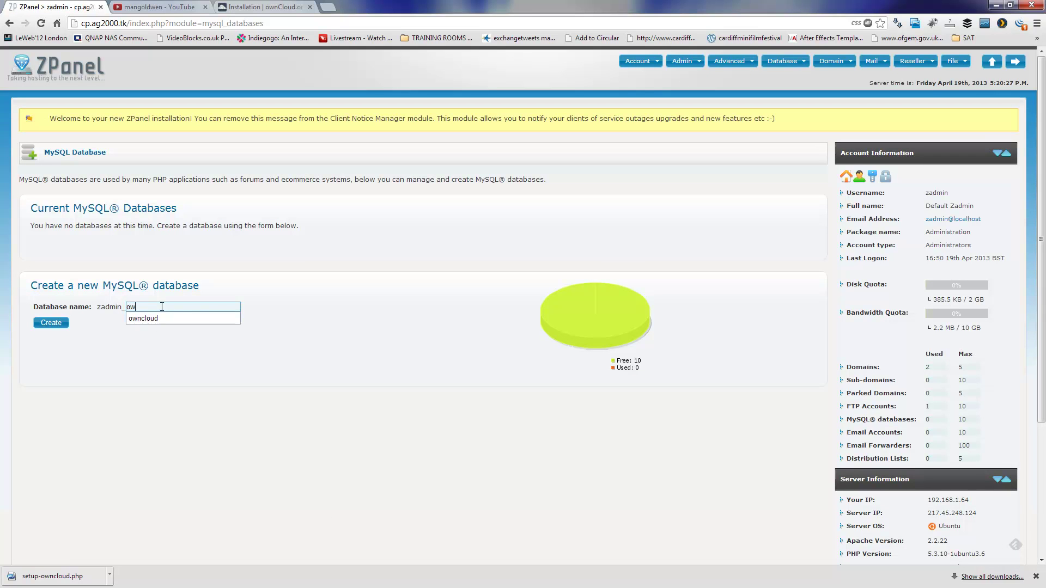
text(n)
key(Down)
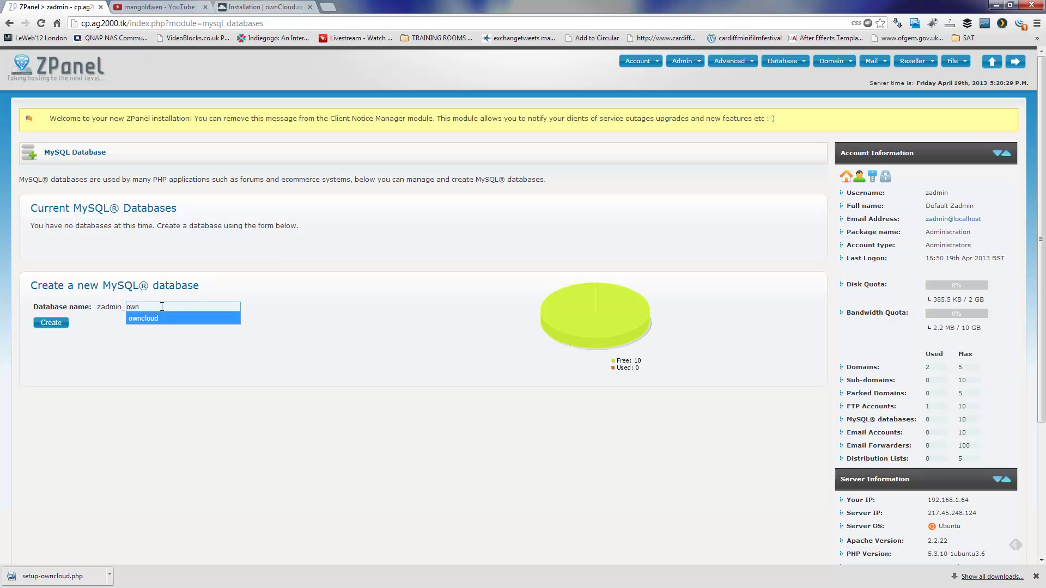
key(Return)
click(54, 323)
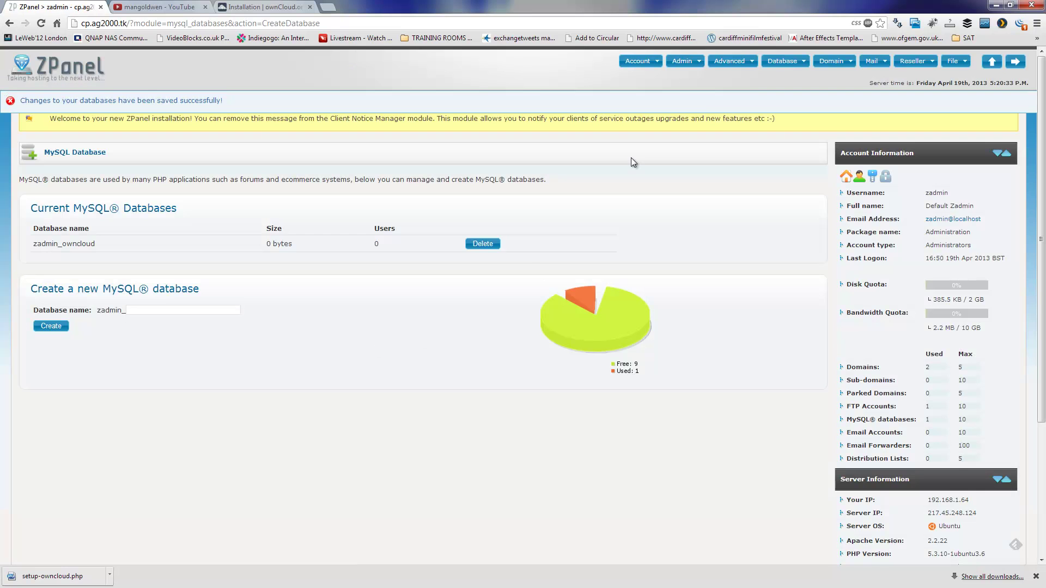
click(786, 62)
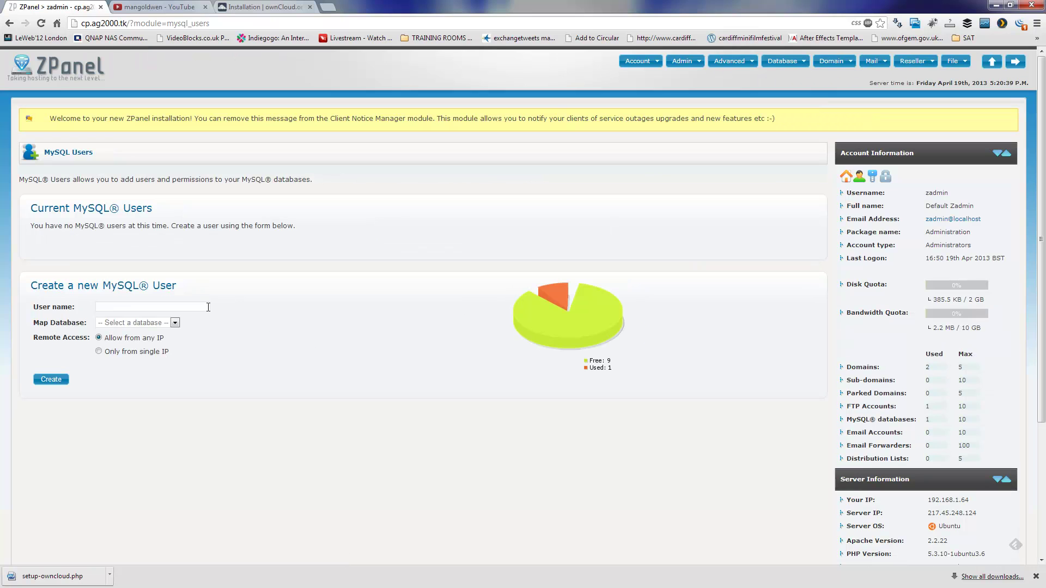
Create the MySQL user 'owncloud' assigned to the zadmin_owncloud database.
click(207, 306)
text(own)
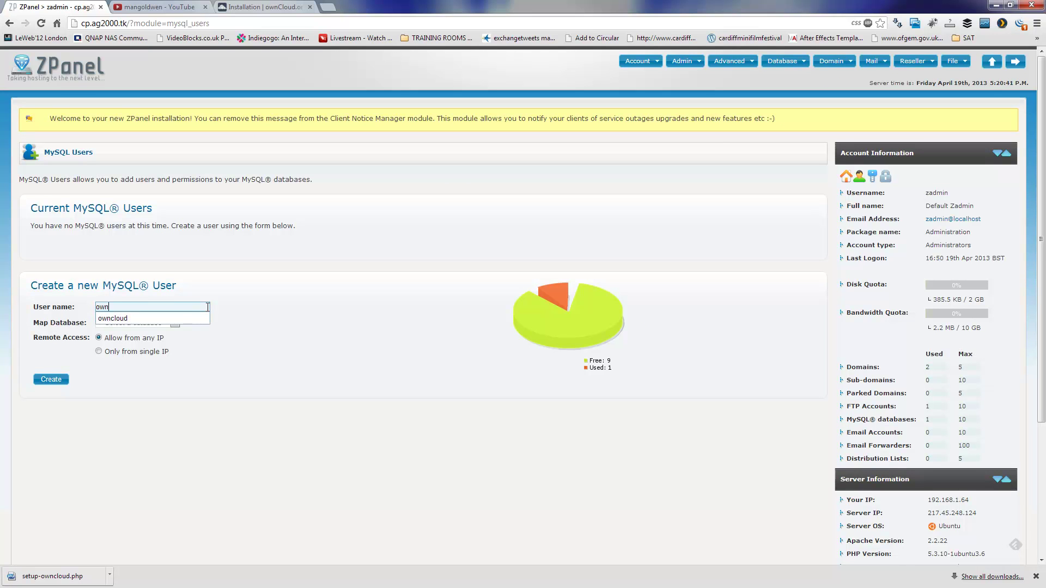
click(197, 318)
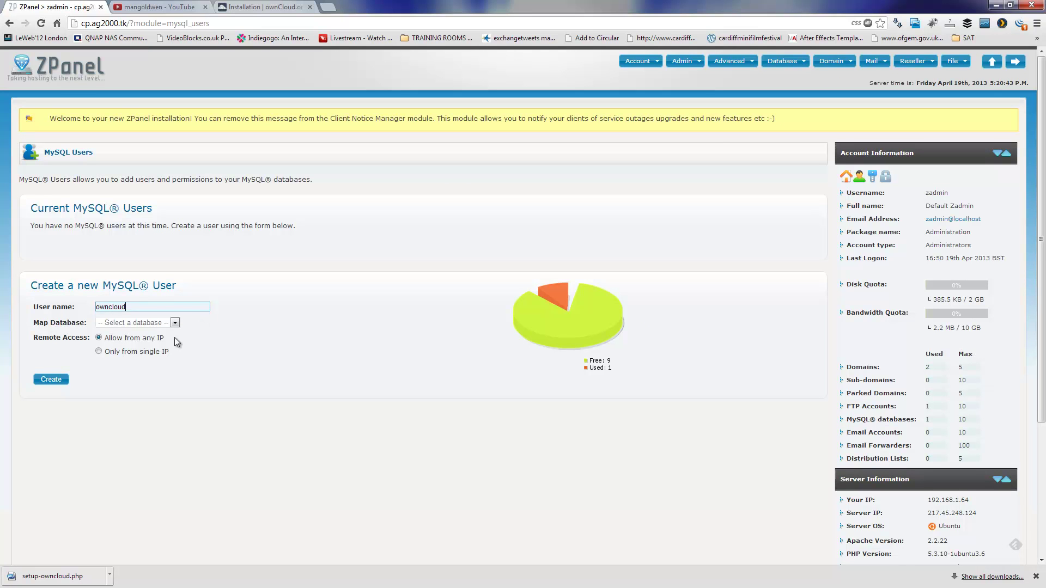
click(138, 320)
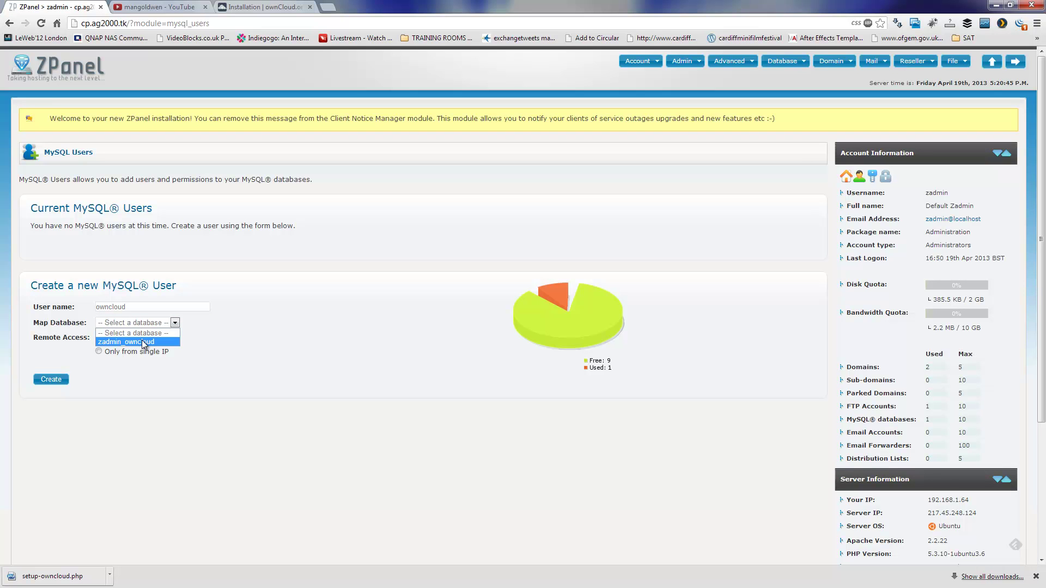
click(141, 340)
click(48, 386)
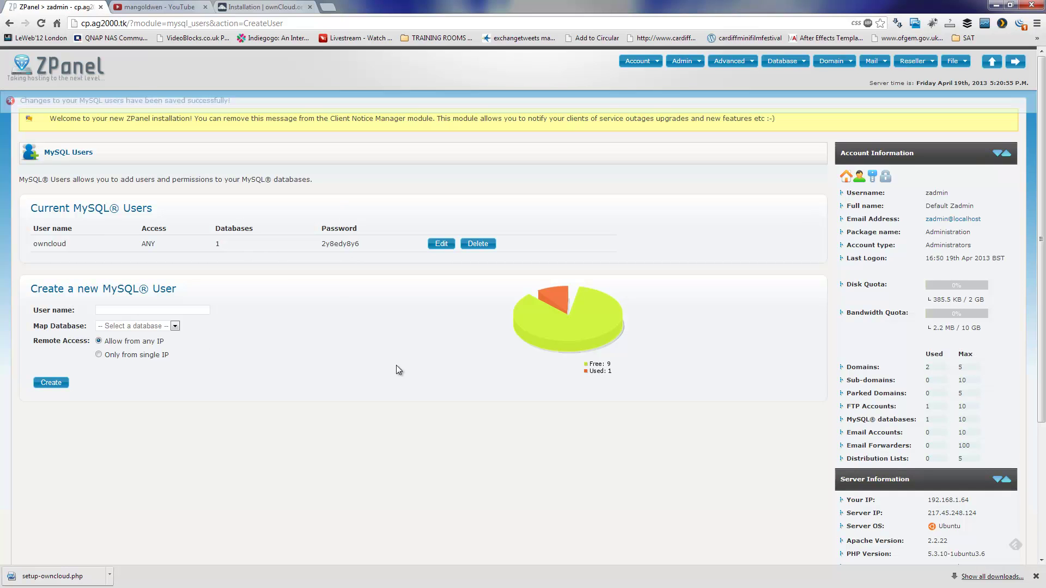
Generate a new password for the owncloud user and return to the MySQL databases list.
click(442, 244)
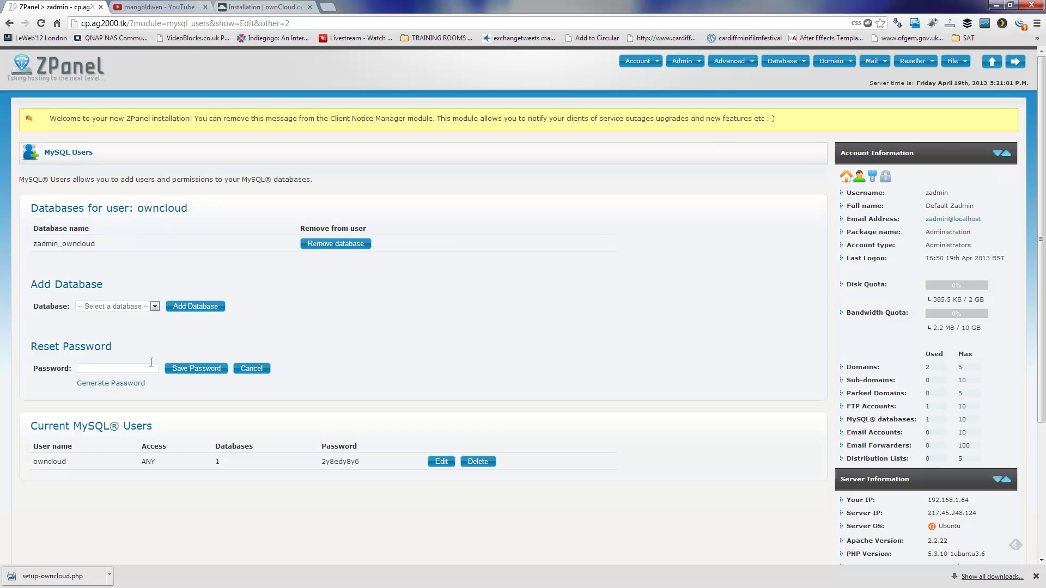
click(133, 384)
click(798, 68)
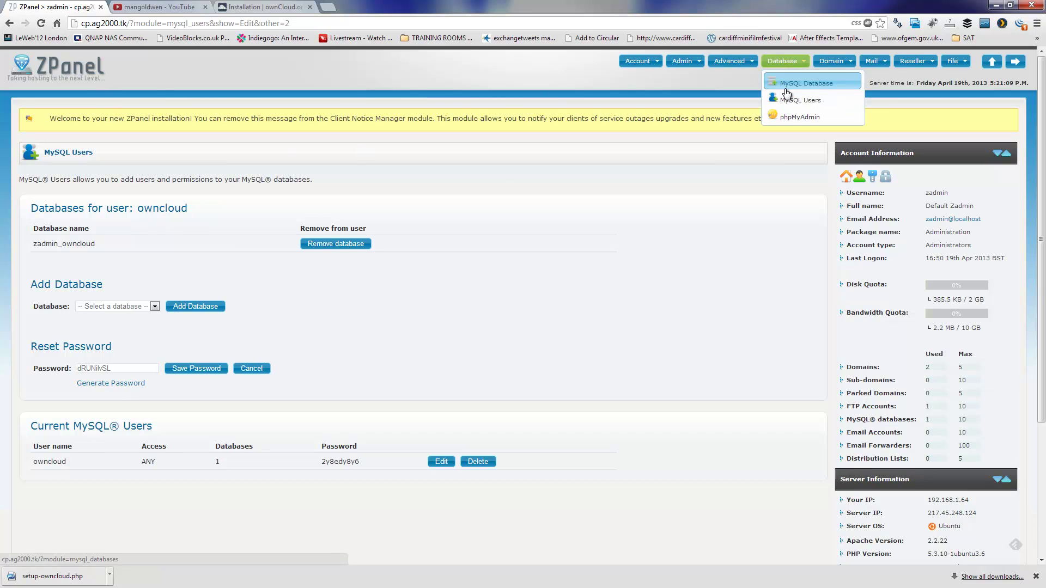
click(804, 83)
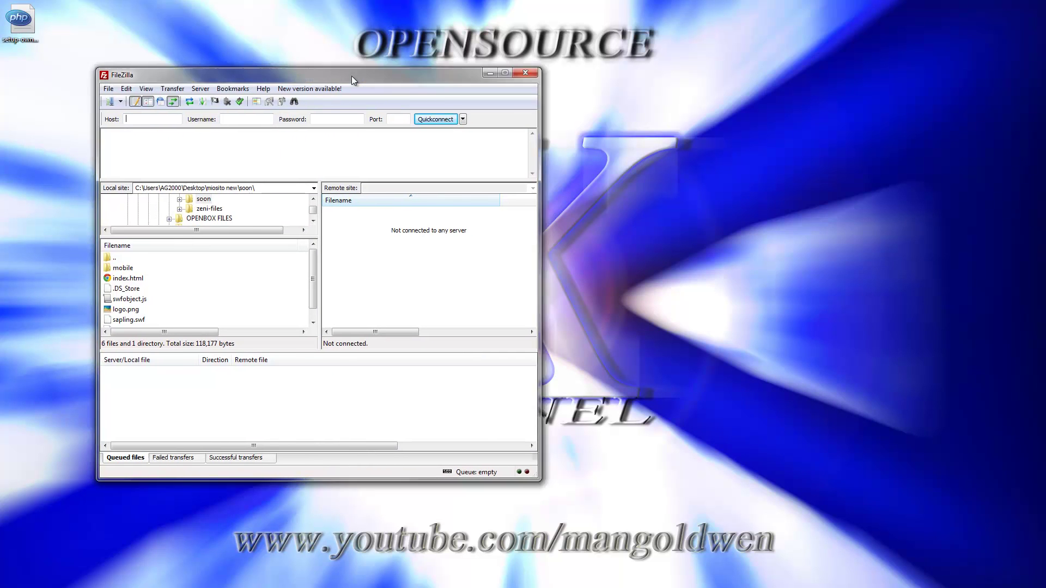
Connect FileZilla to the saved VAIO ZPX site and upload setup-owncloud.php into ag-cloud_tk.
drag(301, 72, 406, 82)
click(212, 109)
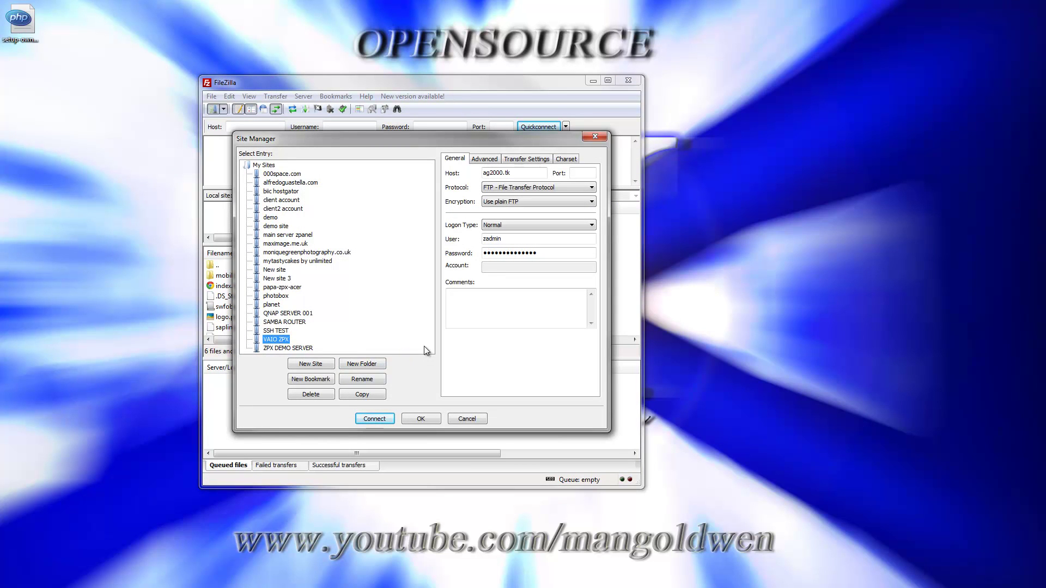
click(375, 418)
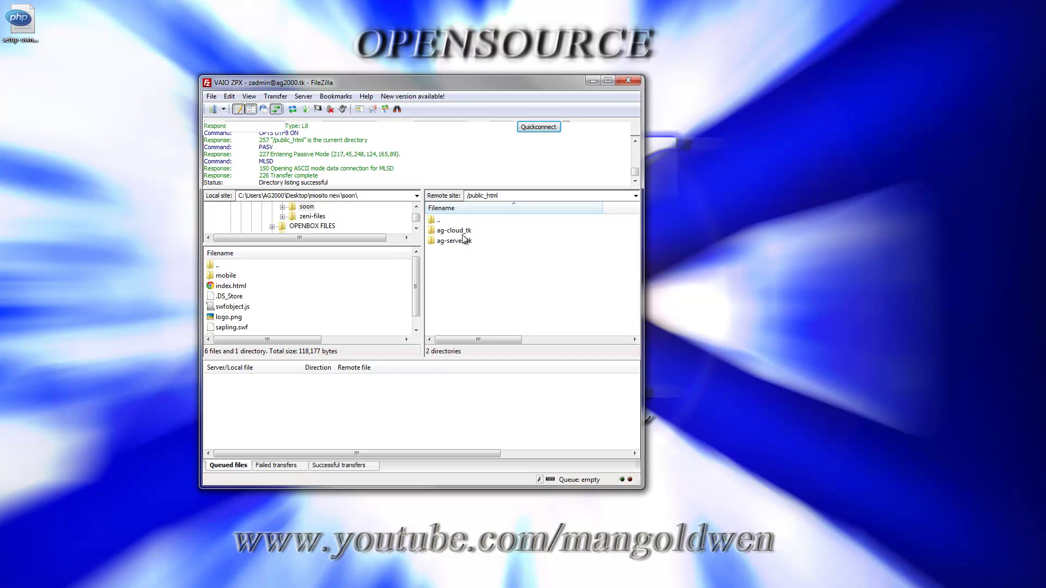
double_click(466, 231)
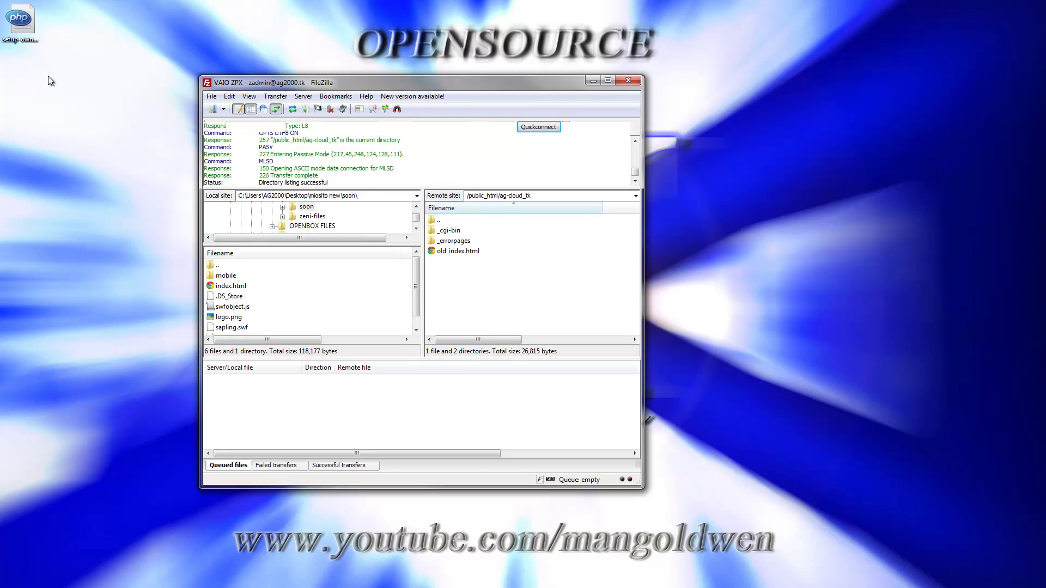
drag(23, 28, 489, 290)
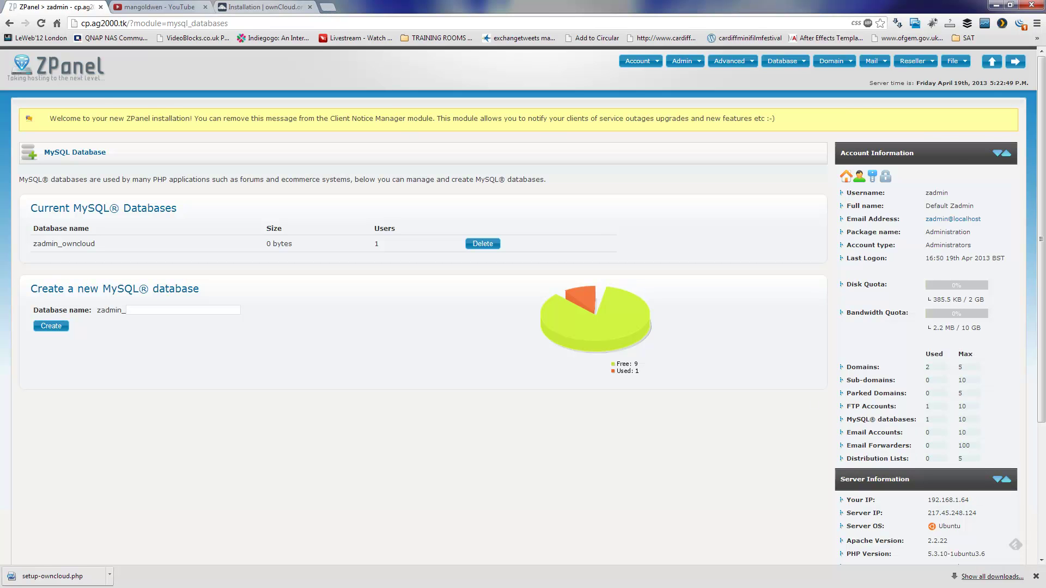
scroll(1043, 533, down, 3)
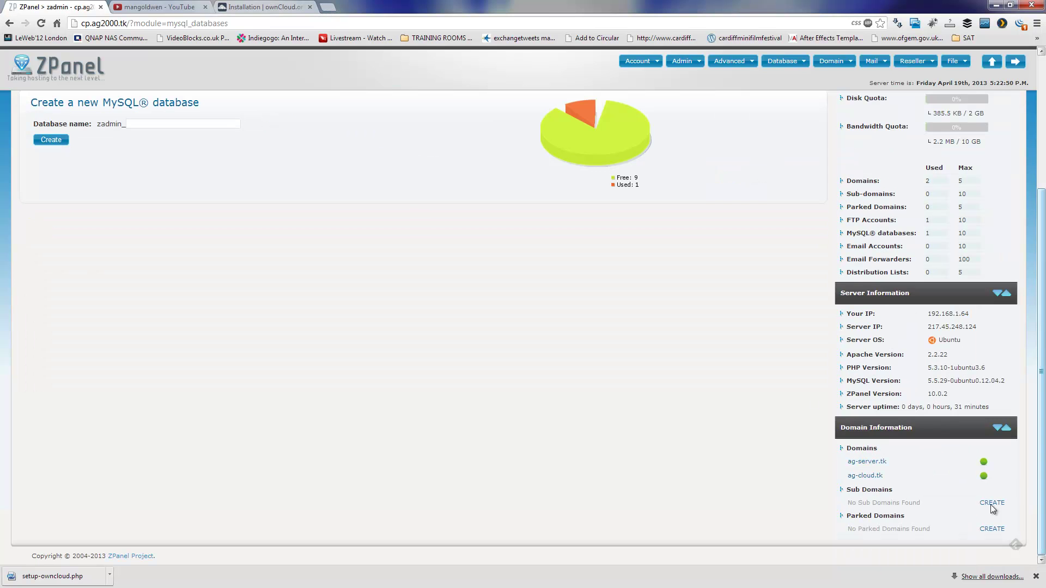
Open the ag-cloud.tk domain link from ZPanel's Domain Information in a new tab.
click(866, 475)
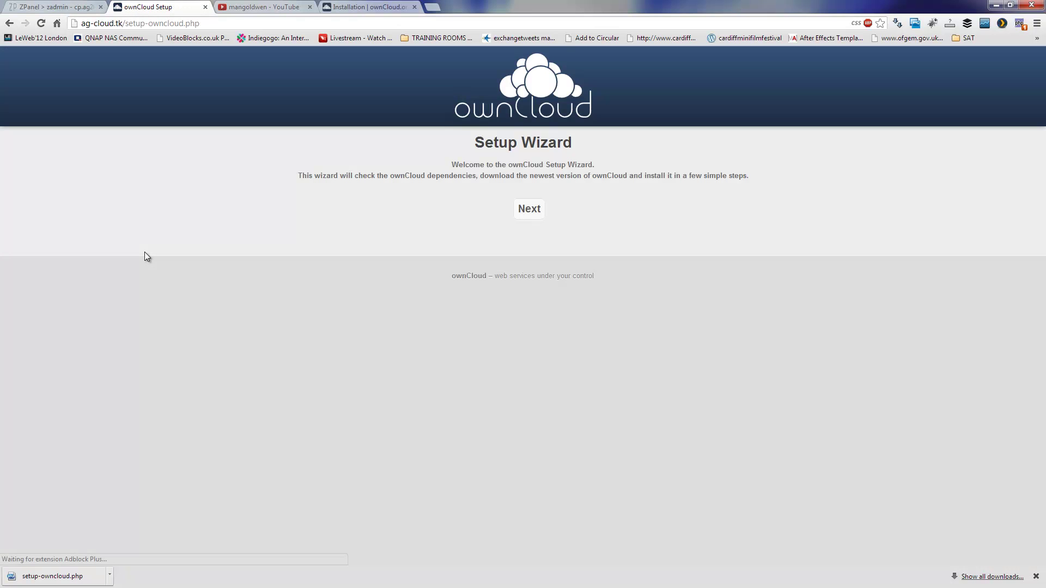
Pass the wizard's dependency check and install ownCloud into the 'owncloud' subdirectory.
click(529, 211)
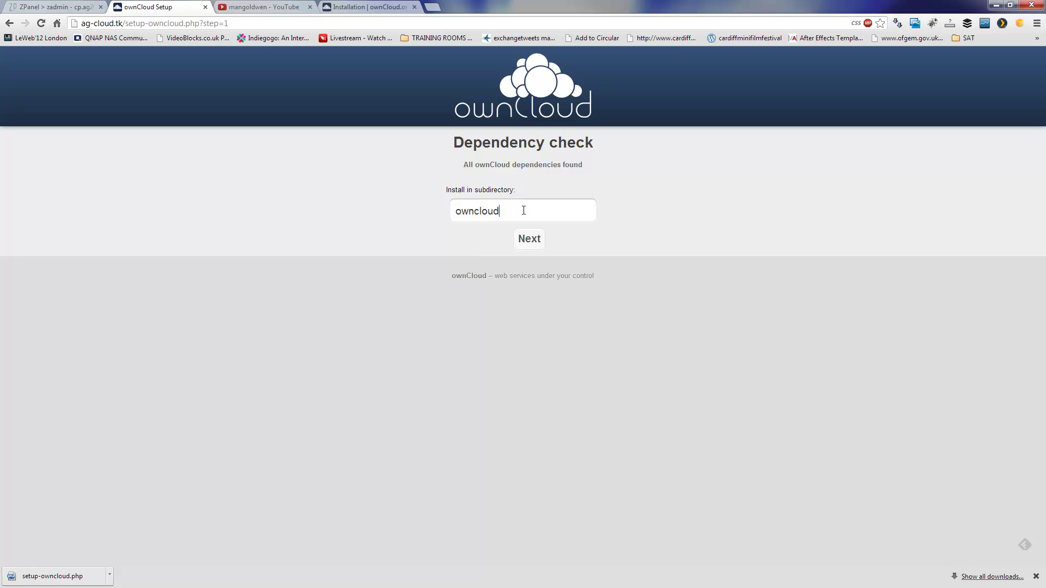
drag(521, 210, 346, 219)
key(BackSpace)
text(ow)
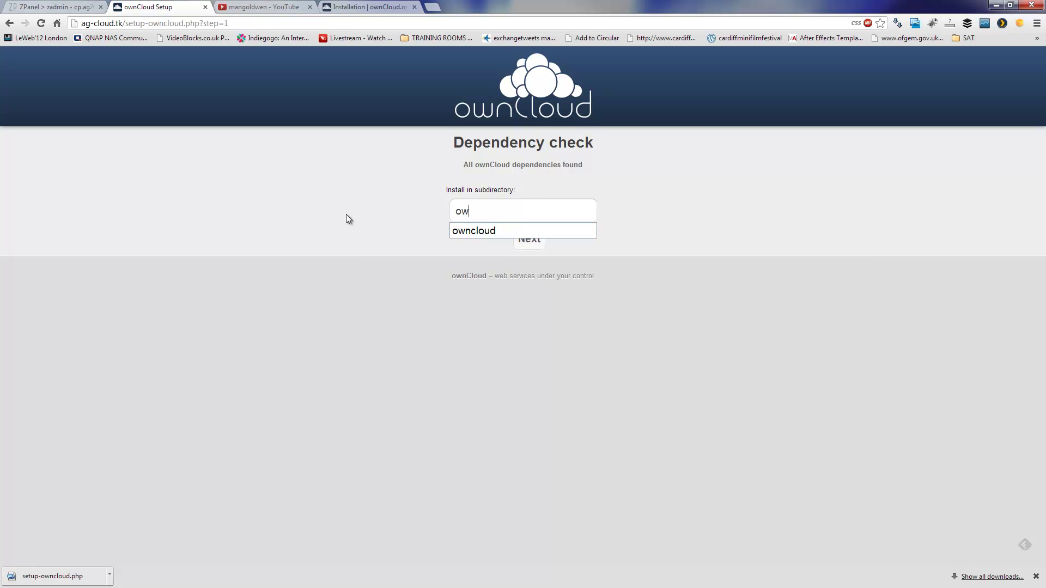
key(Down)
key(Return)
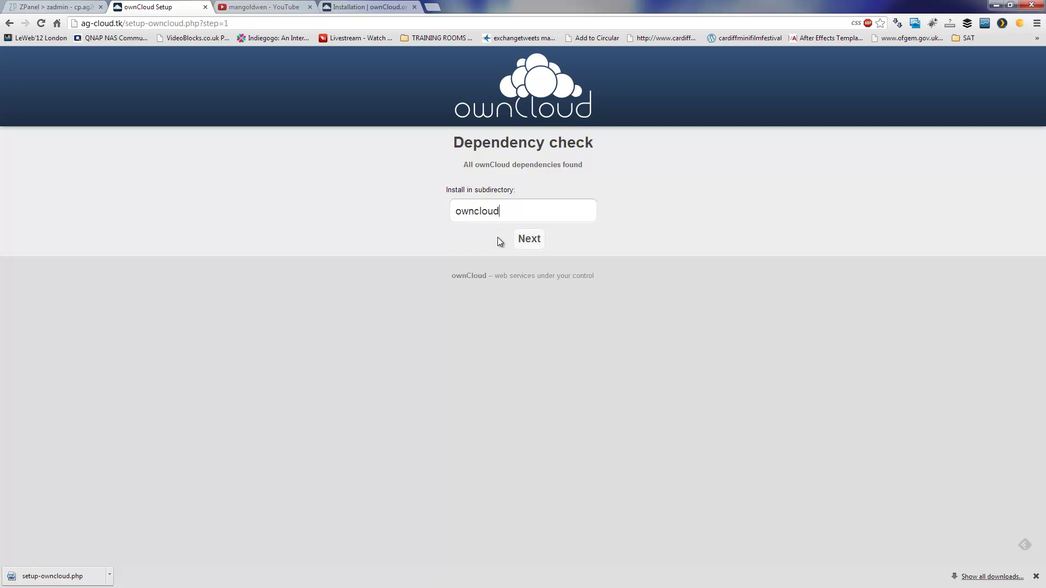
click(529, 244)
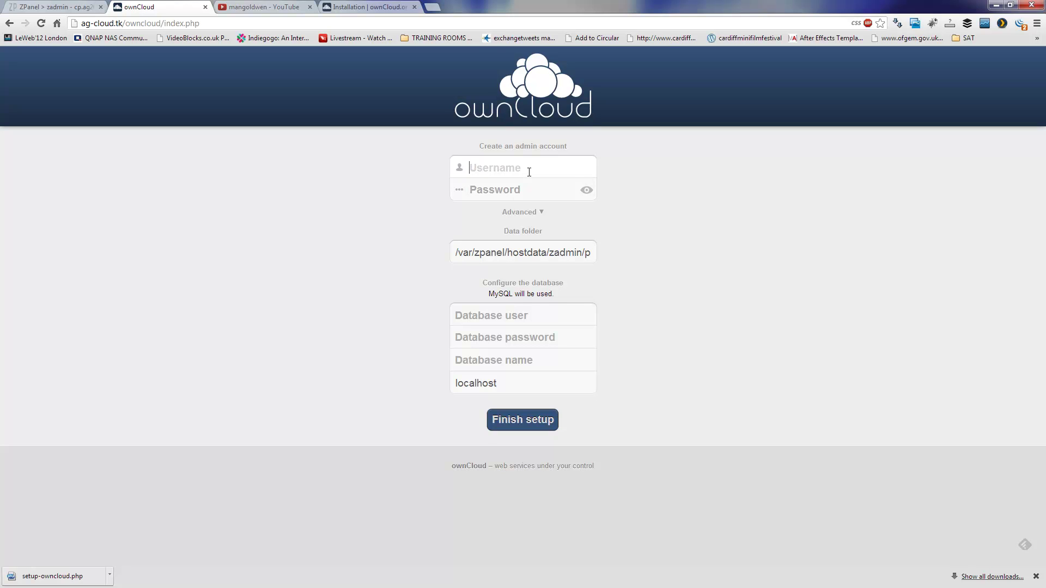
text(admin)
Enter admin username 'admin', its password, and database user 'owncloud' in the setup form.
key(Tab)
text(pas)
text(sw)
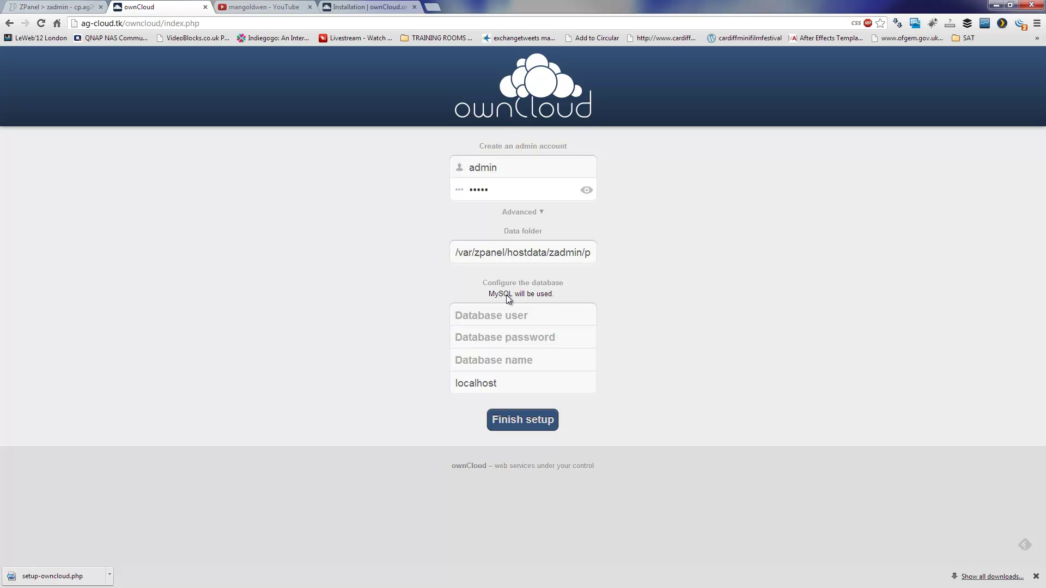
click(510, 315)
text(ow)
text(nclo)
text(ud)
click(474, 360)
Copy the zadmin_owncloud database name from ZPanel's MySQL databases page.
click(57, 7)
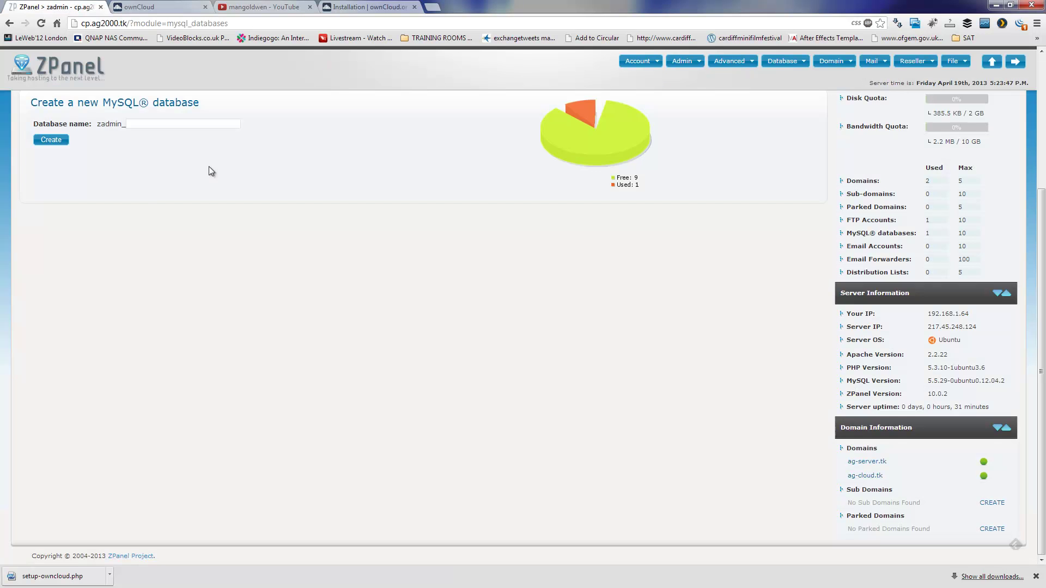
scroll(386, 260, up, 3)
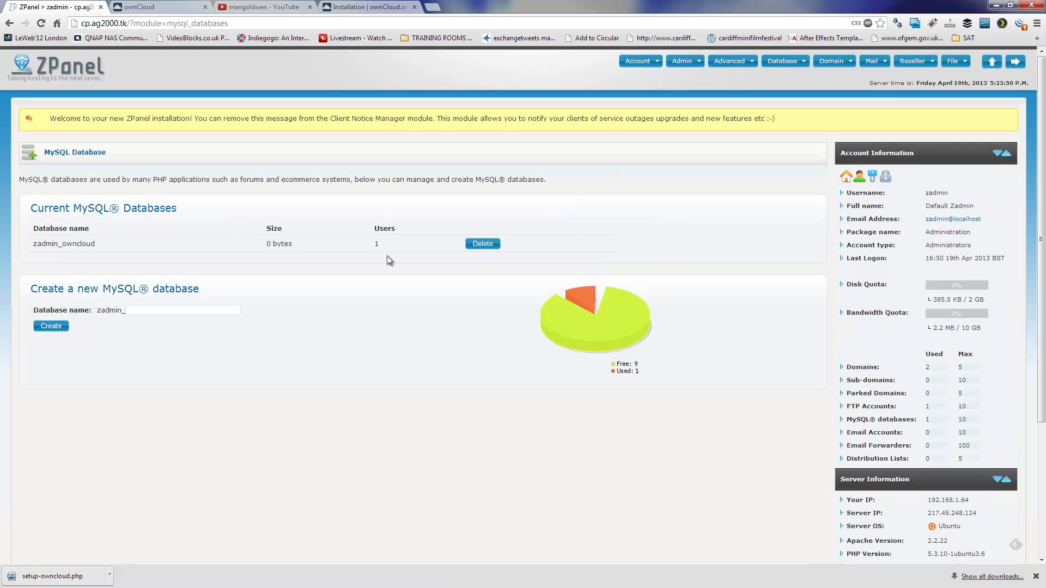
drag(119, 242, 32, 243)
right_click(44, 243)
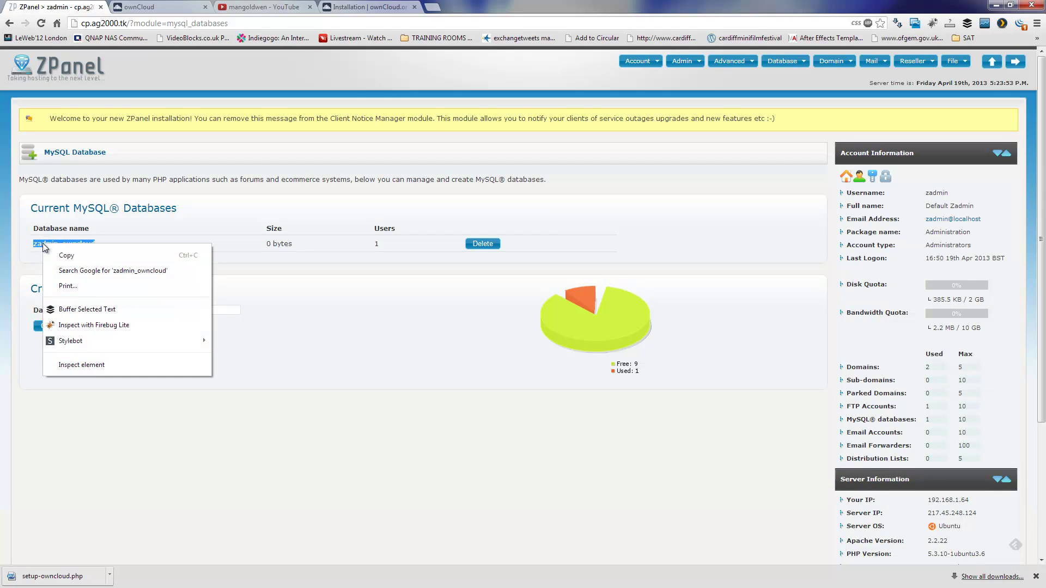
click(89, 257)
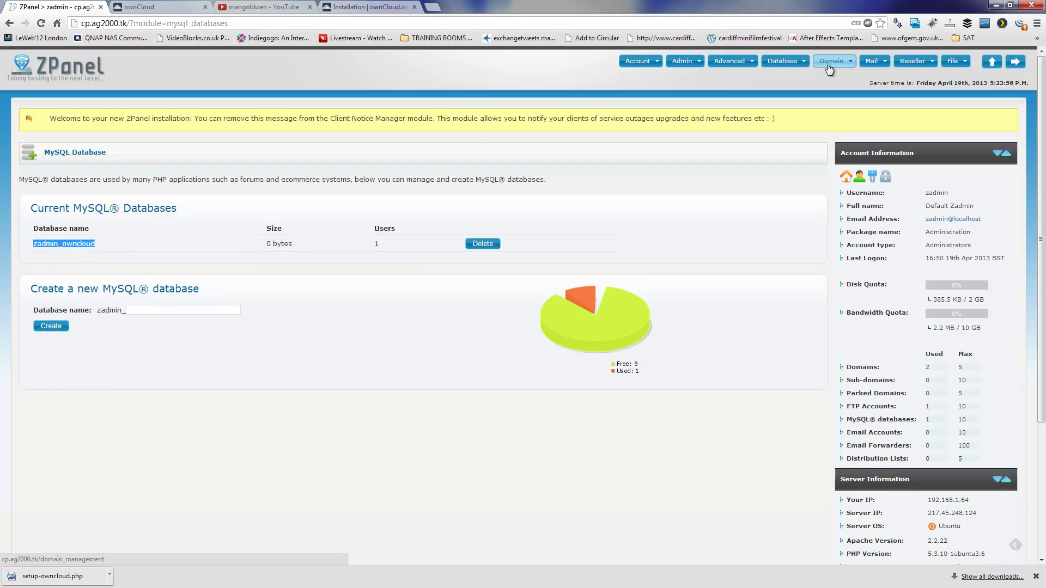
Paste zadmin_owncloud as ownCloud's Database name and copy the owncloud user's password.
click(797, 63)
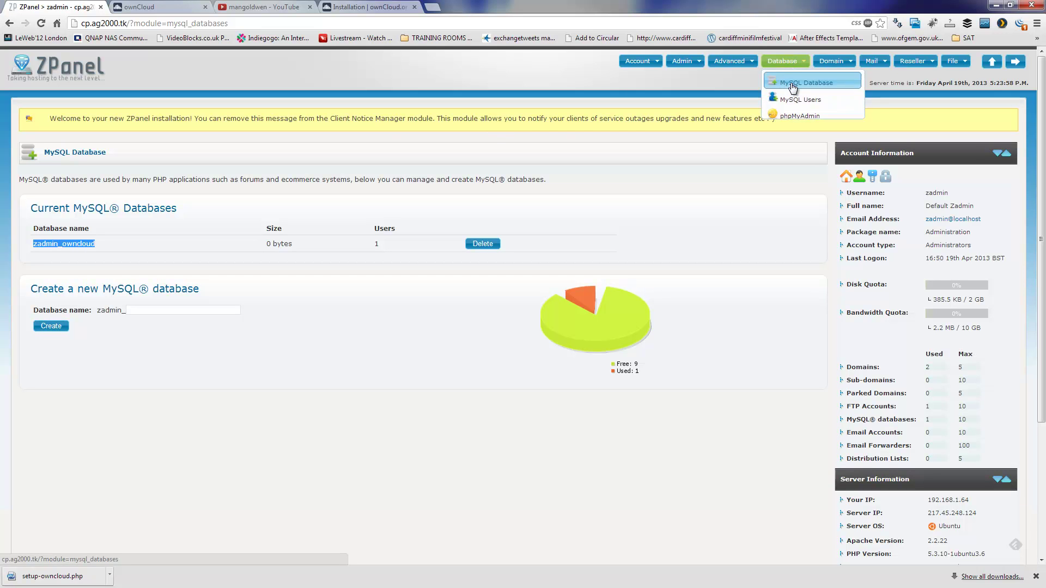
click(794, 102)
click(374, 7)
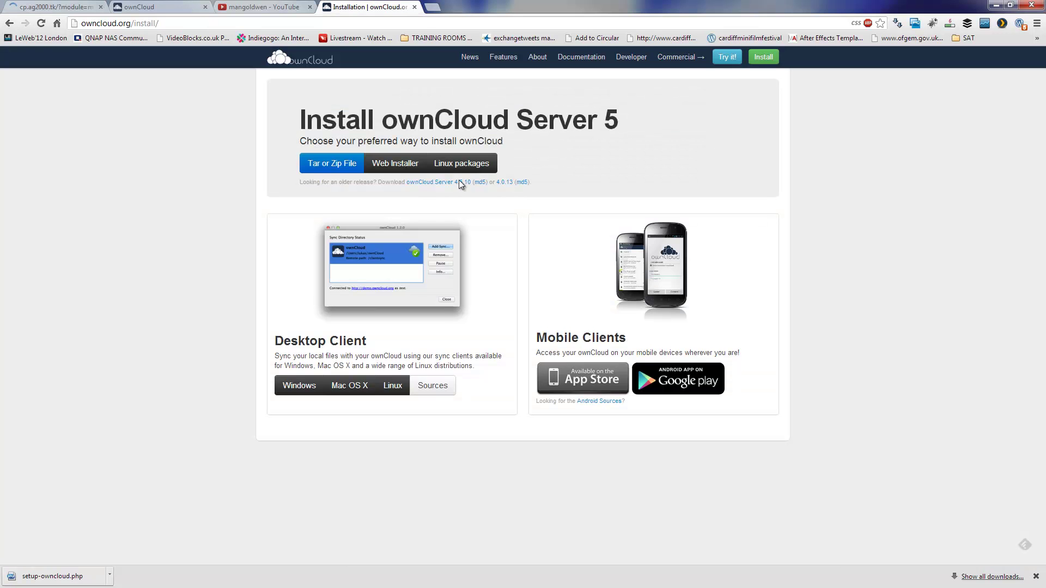
click(261, 6)
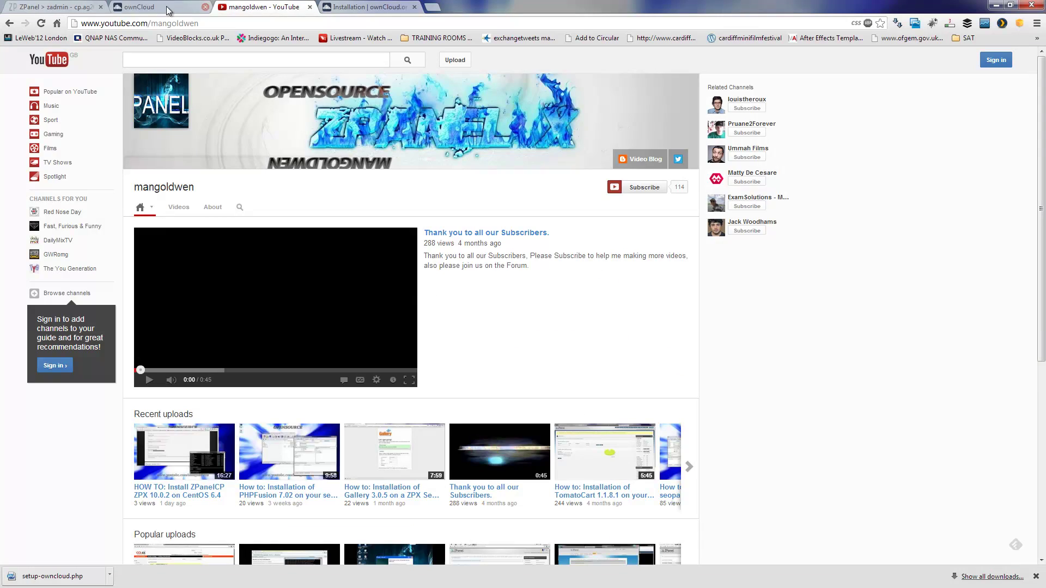
click(168, 8)
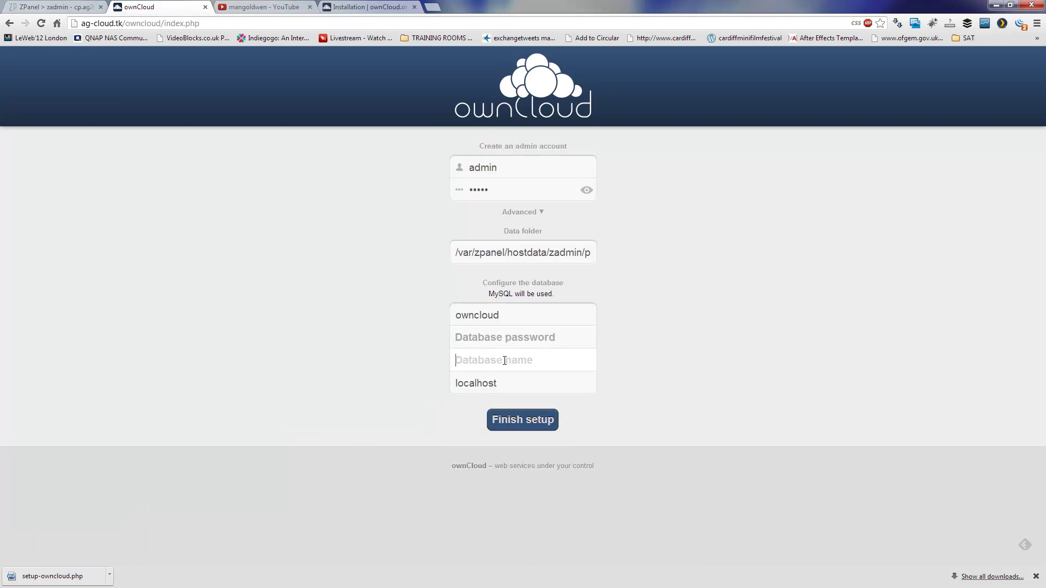
key(ctrl+v)
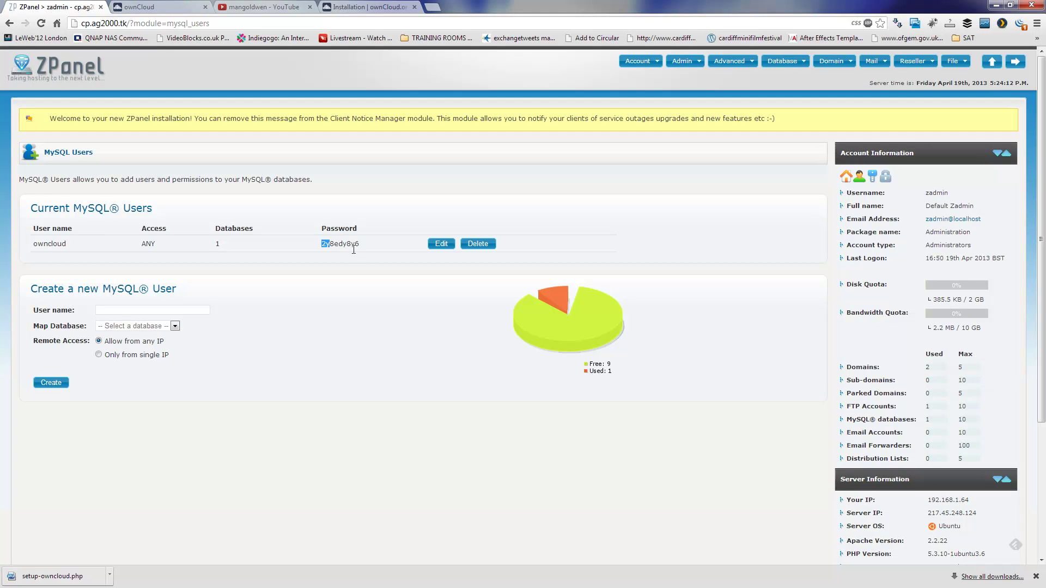
right_click(356, 245)
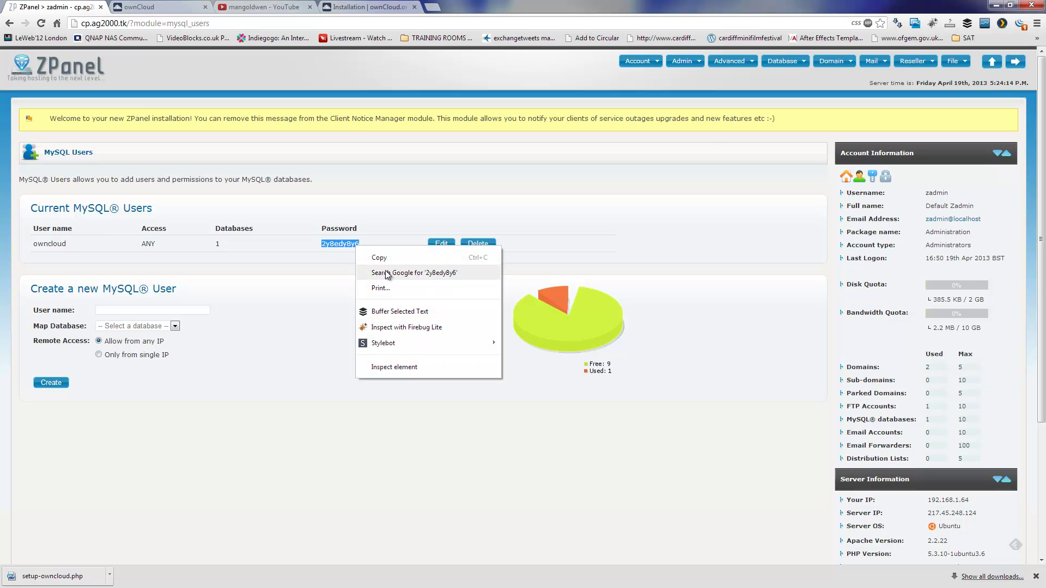
click(394, 256)
Paste the database password, finish ownCloud setup, and close the downloads bar.
click(181, 8)
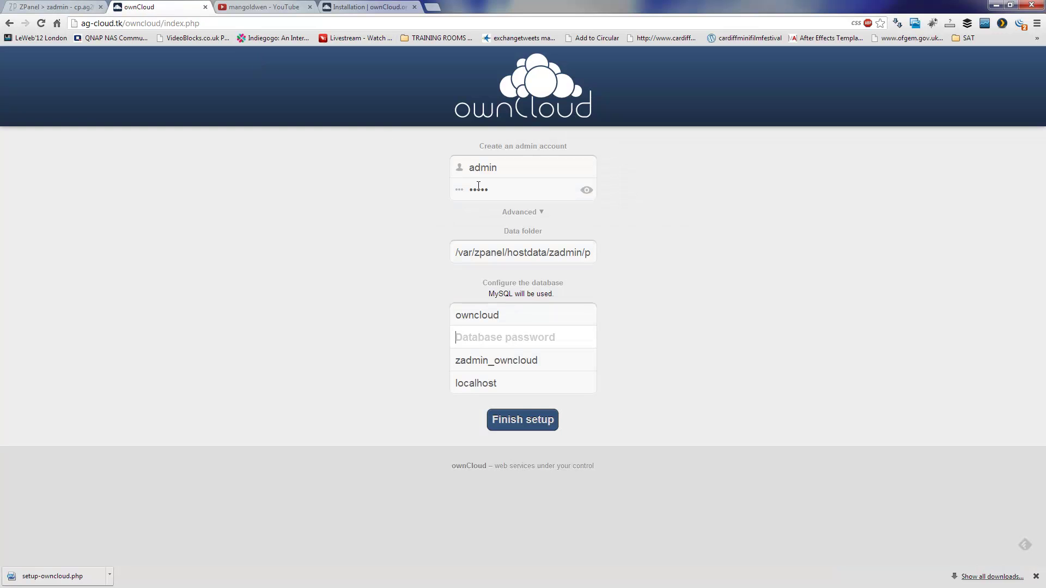
click(533, 335)
key(ctrl+v)
click(526, 423)
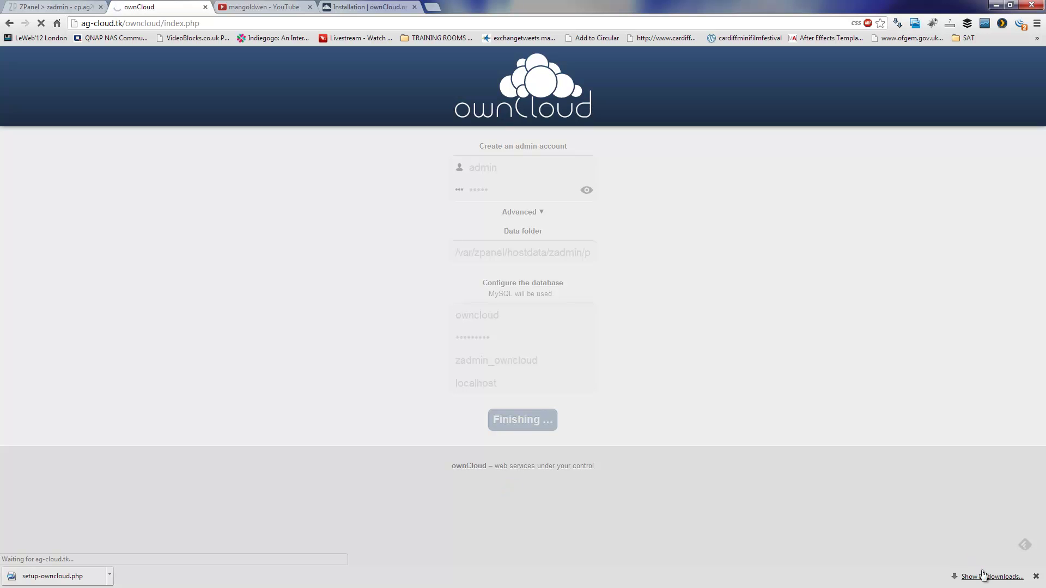
click(1035, 578)
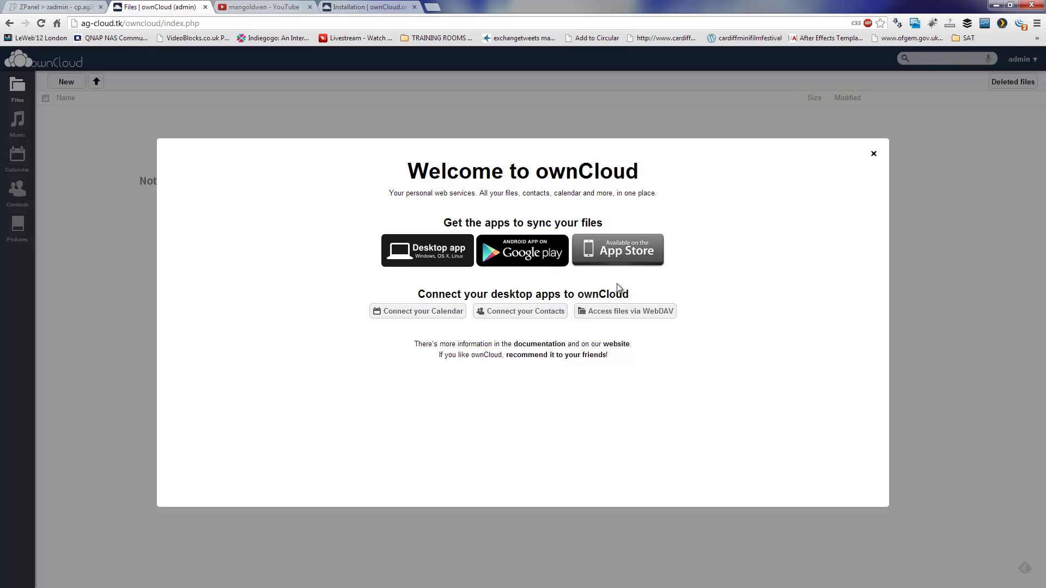
Dismiss the welcome message, tour Calendar with location access allowed, then Contacts and Pictures.
click(874, 154)
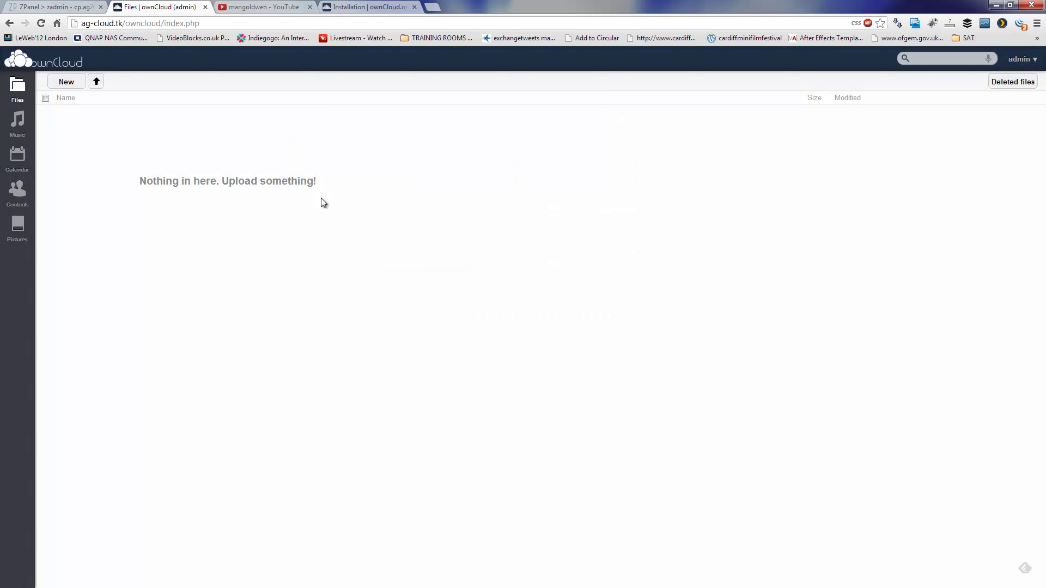
click(24, 103)
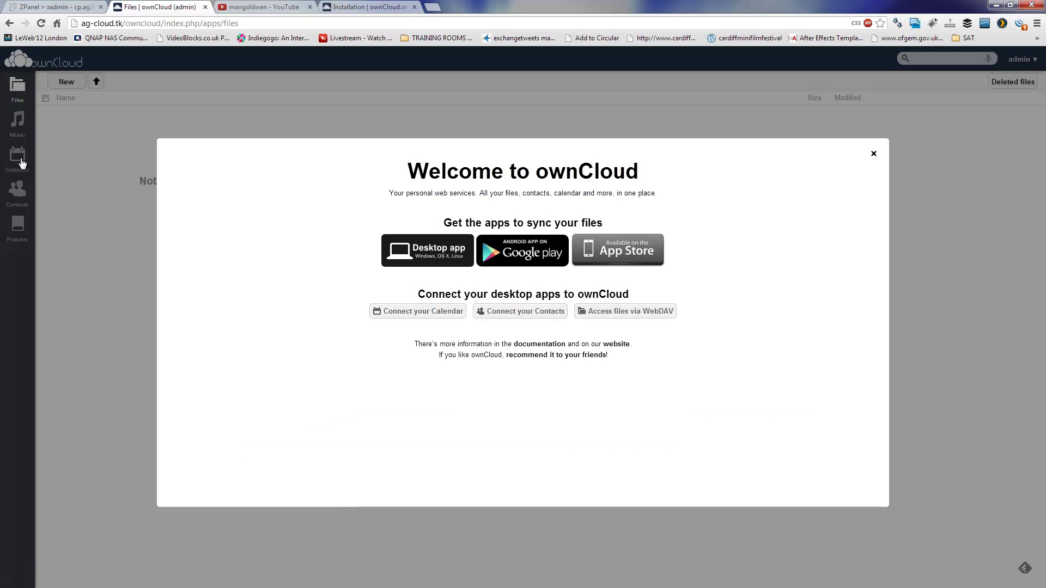
click(23, 162)
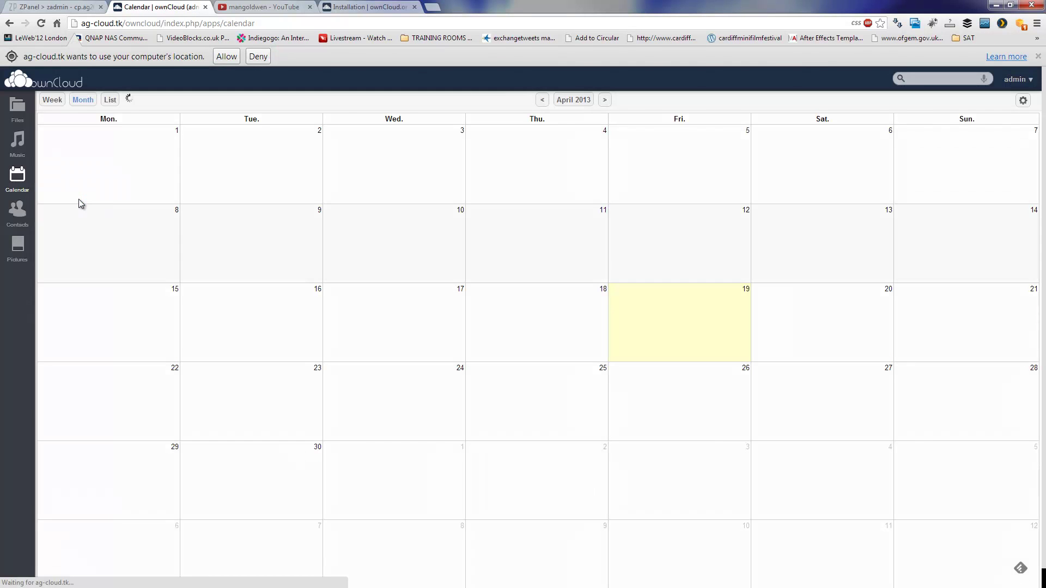
click(231, 59)
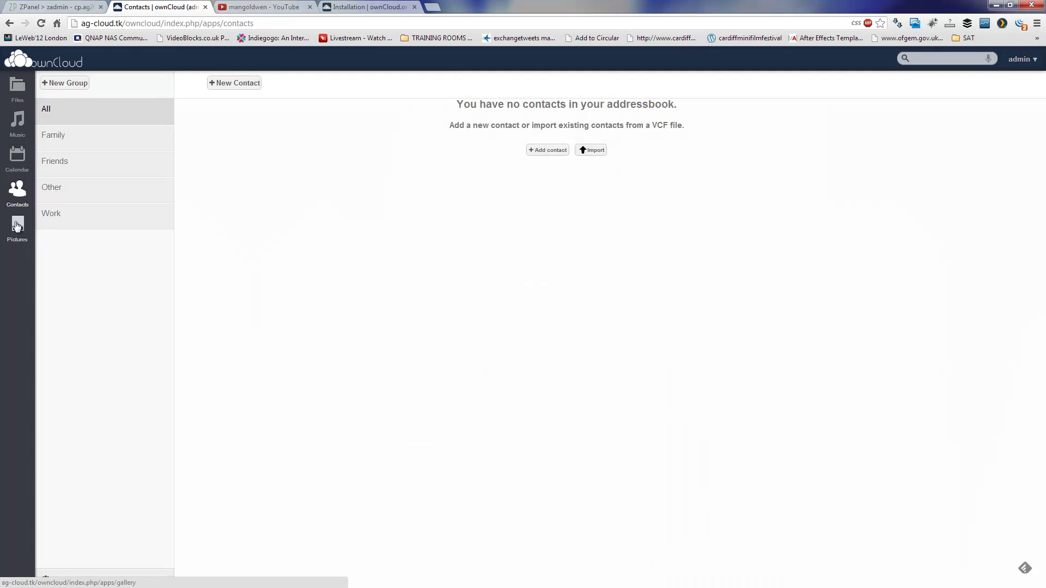
click(17, 229)
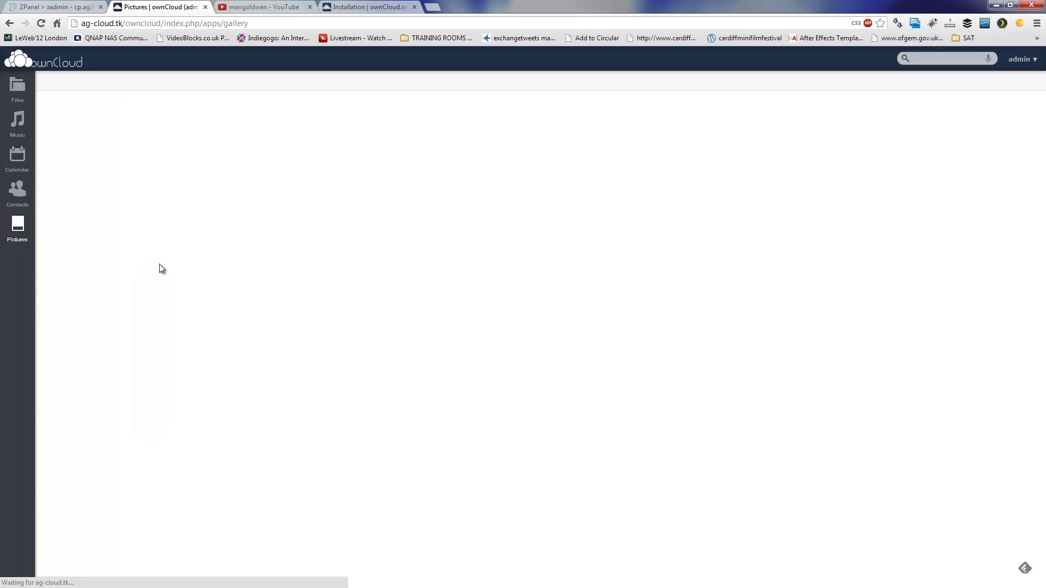
Reach the ownCloud Admin page through the admin user's account menu.
click(1029, 69)
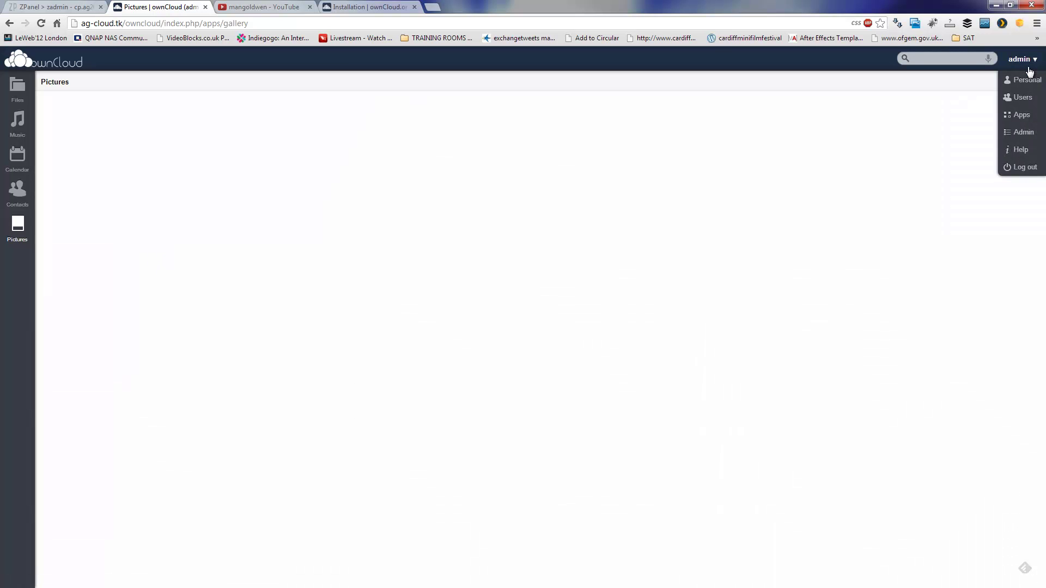
click(1024, 132)
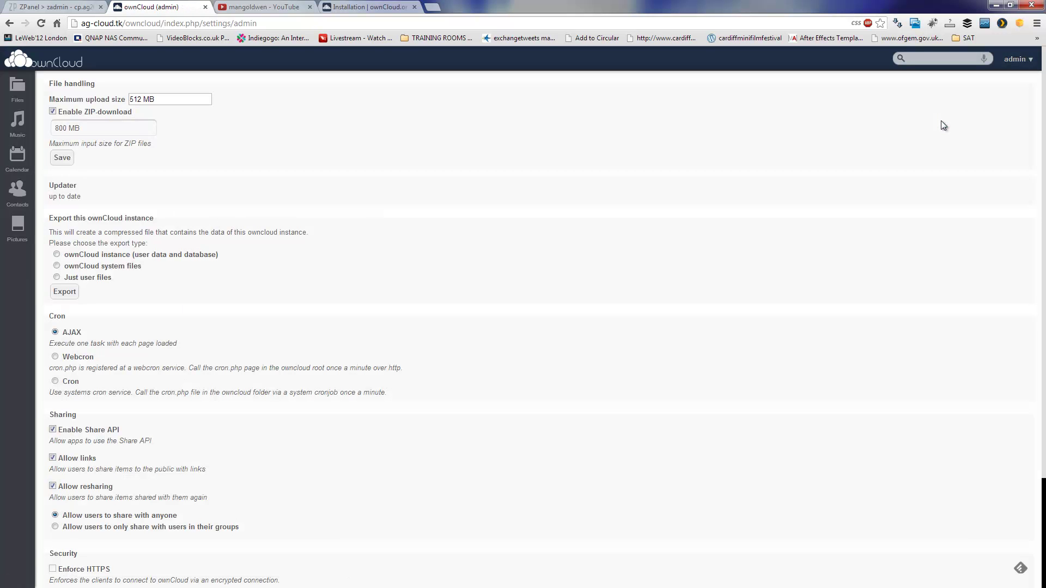
scroll(1043, 311, down, 1)
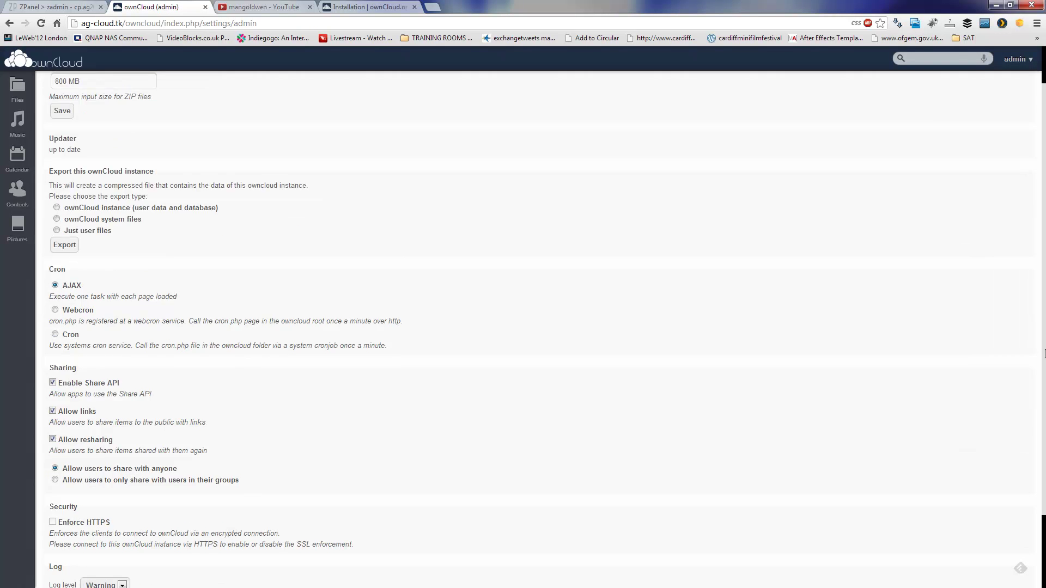
scroll(1043, 384, down, 2)
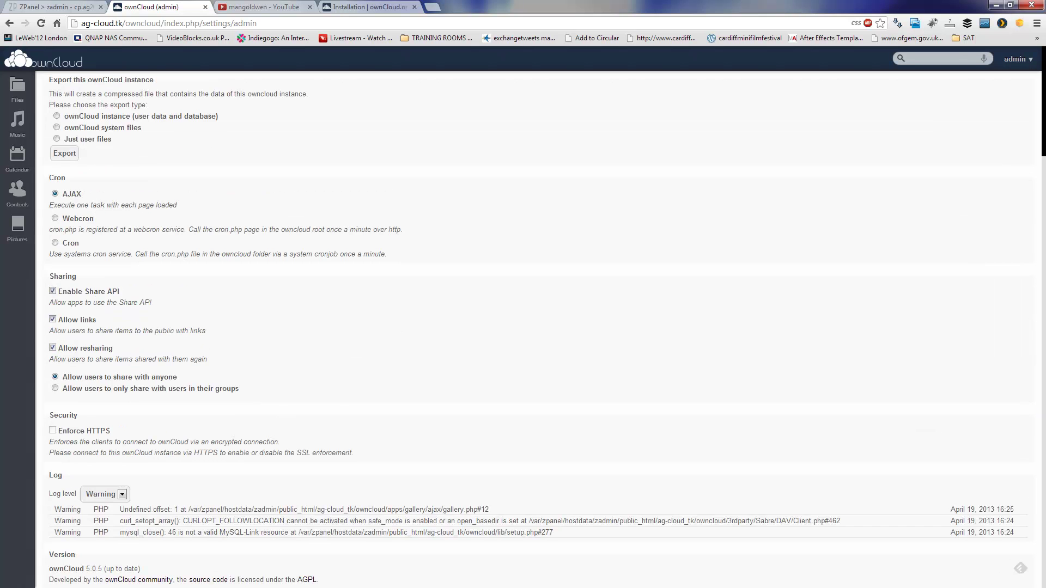
scroll(1043, 327, up, 2)
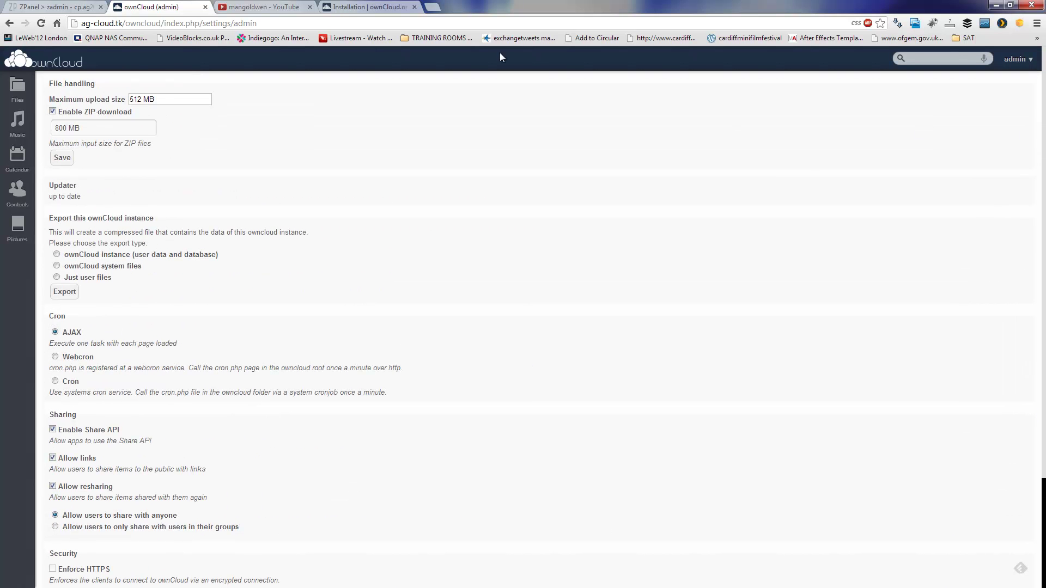
Switch back to the mangoldwen YouTube channel browser tab.
click(266, 10)
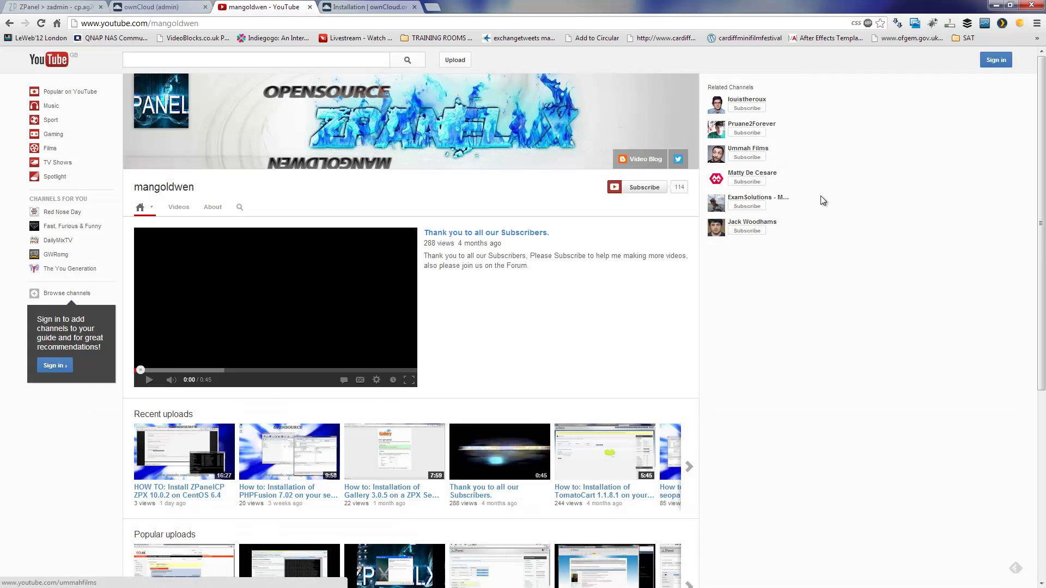